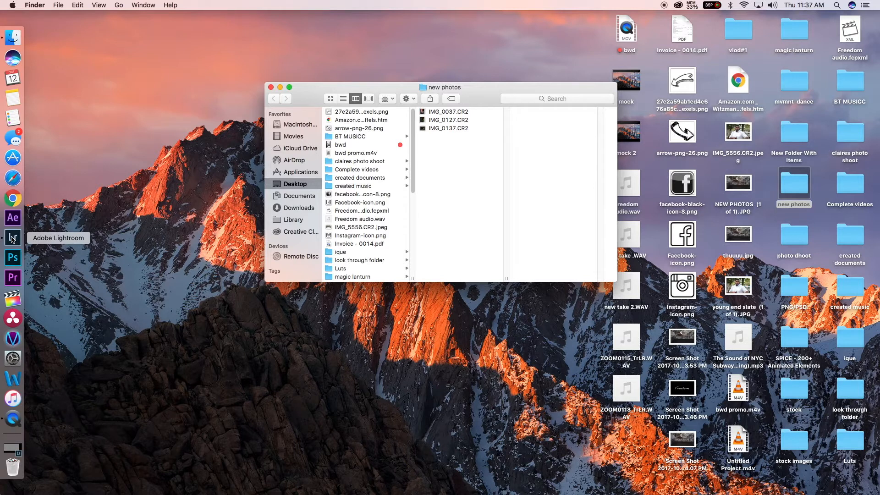
# Switch to Adobe Lightroom, reveal the hidden Navigator side panel and show the photo Library.
pyautogui.click(12, 237)
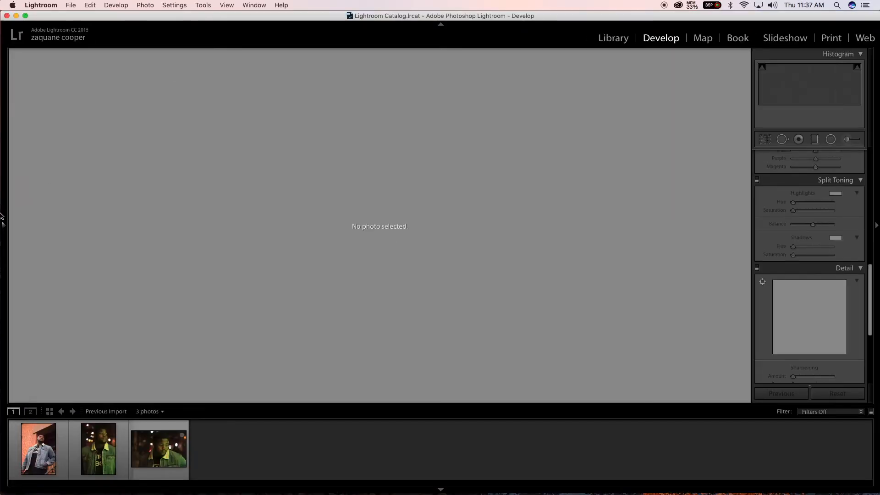
pyautogui.click(3, 226)
pyautogui.click(615, 37)
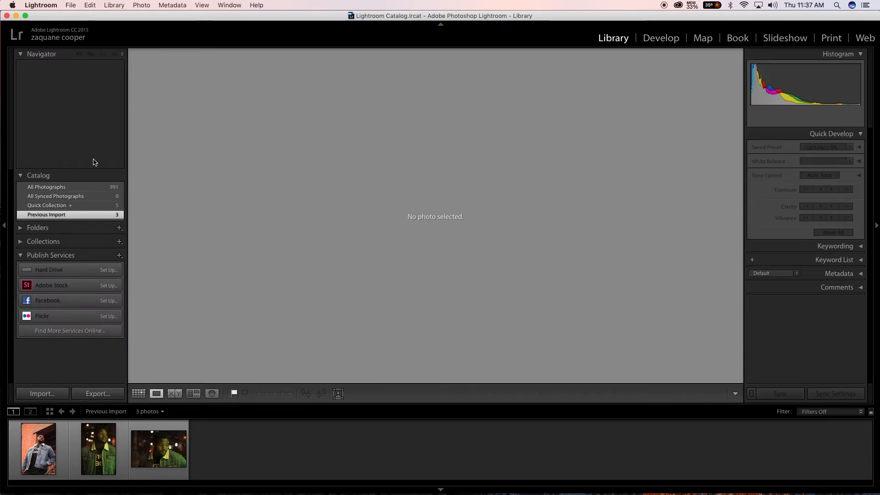
# Examine the Desktop's new photos folder as an import source and leave without importing anything.
pyautogui.click(42, 394)
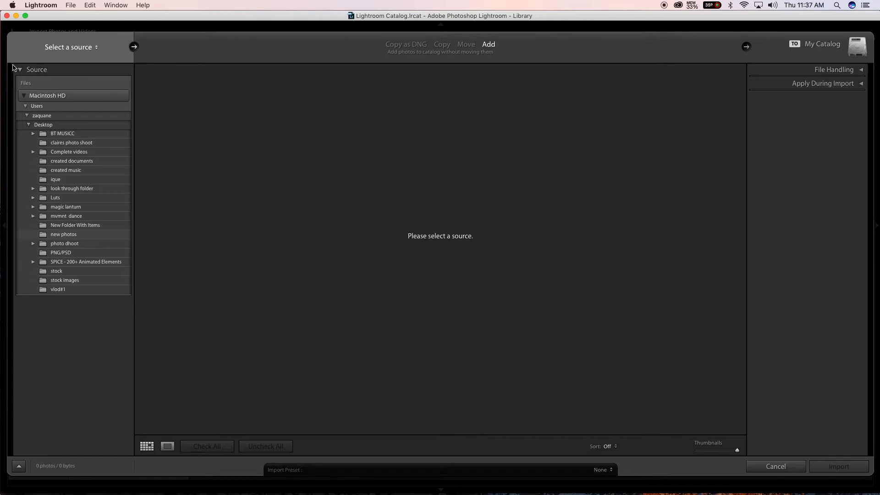
pyautogui.click(46, 128)
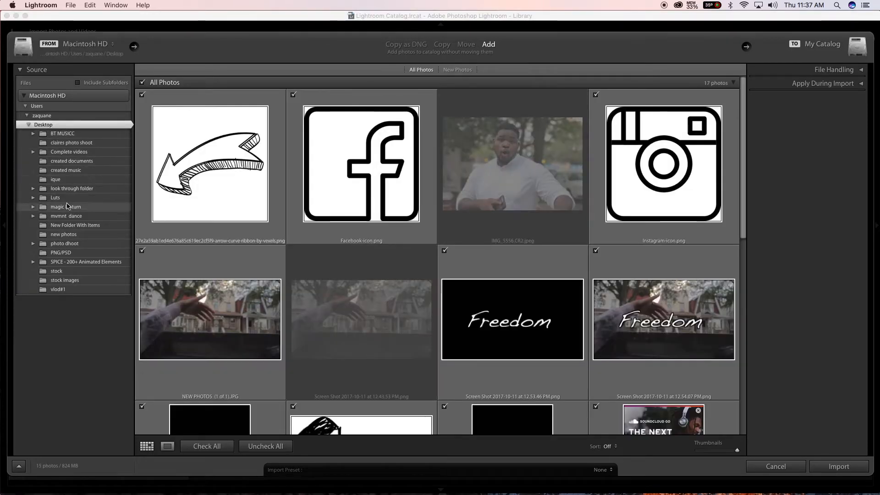
pyautogui.click(64, 234)
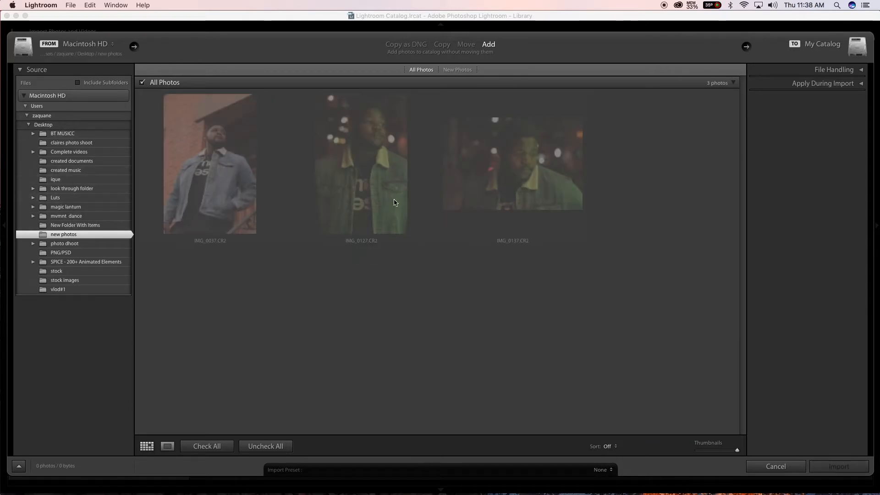
pyautogui.click(776, 467)
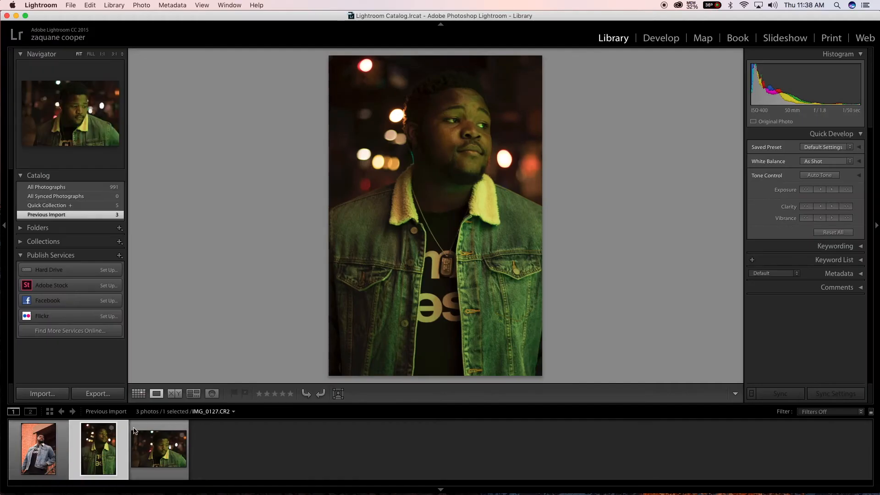
# Look at IMG_0137.CR2, select IMG_0127.CR2 and open it for developing.
pyautogui.click(171, 452)
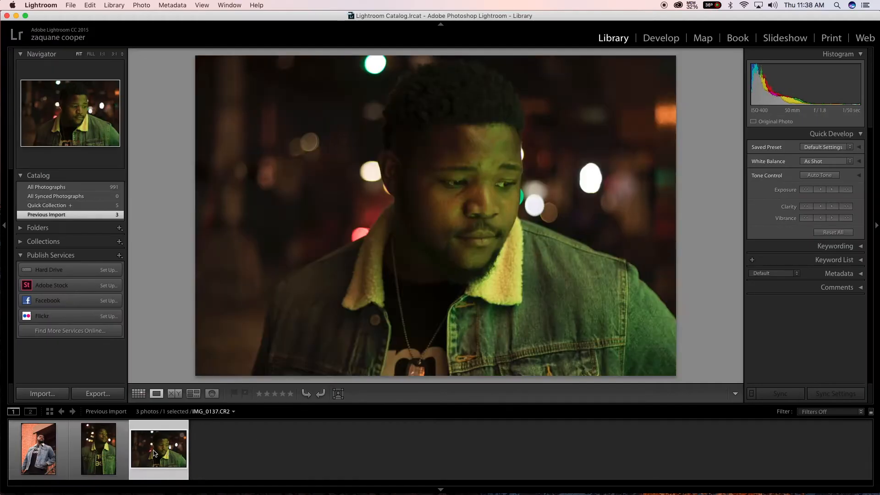
pyautogui.click(104, 450)
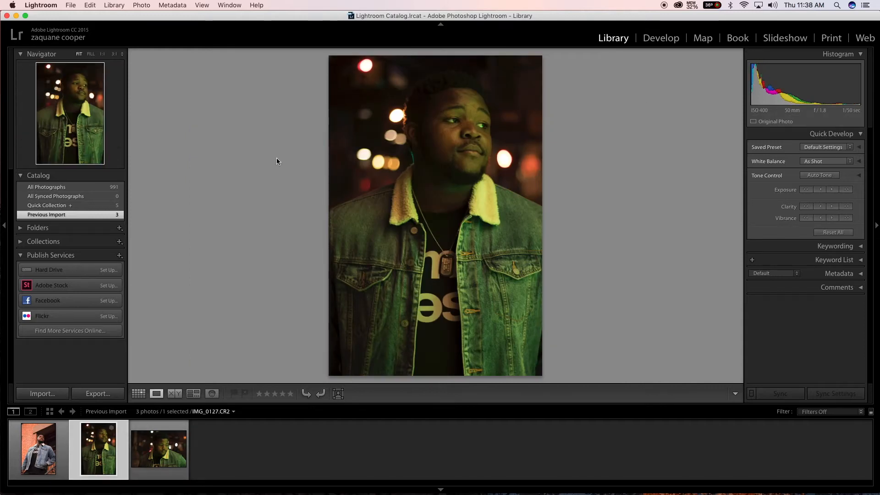
pyautogui.click(675, 40)
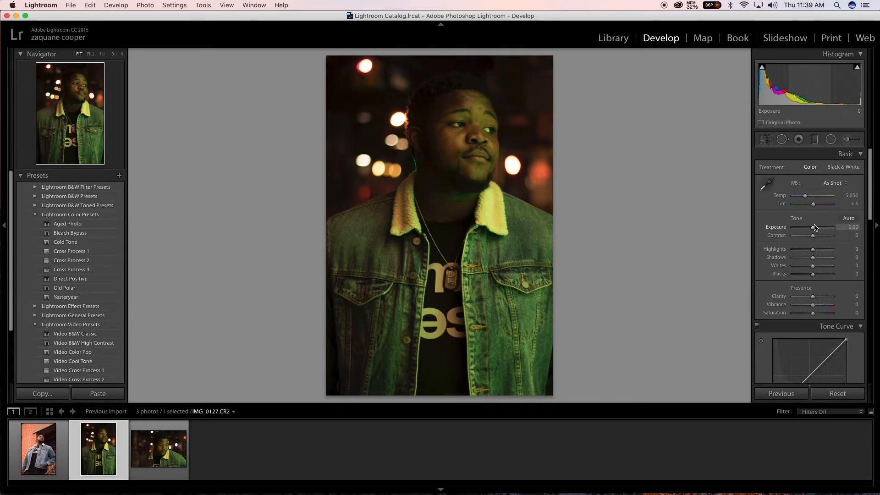
# Turn on shadow and highlight clipping warnings and inspect the clipped lights and dark jacket edge up close.
pyautogui.click(761, 66)
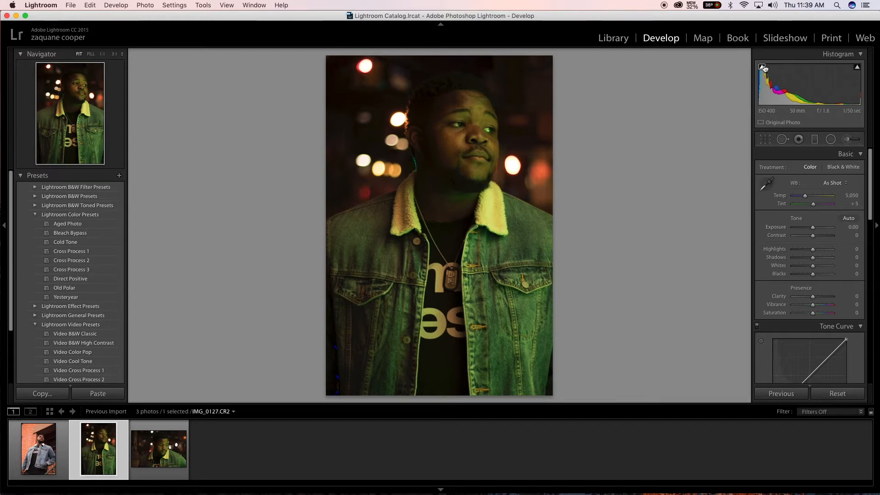
pyautogui.click(857, 67)
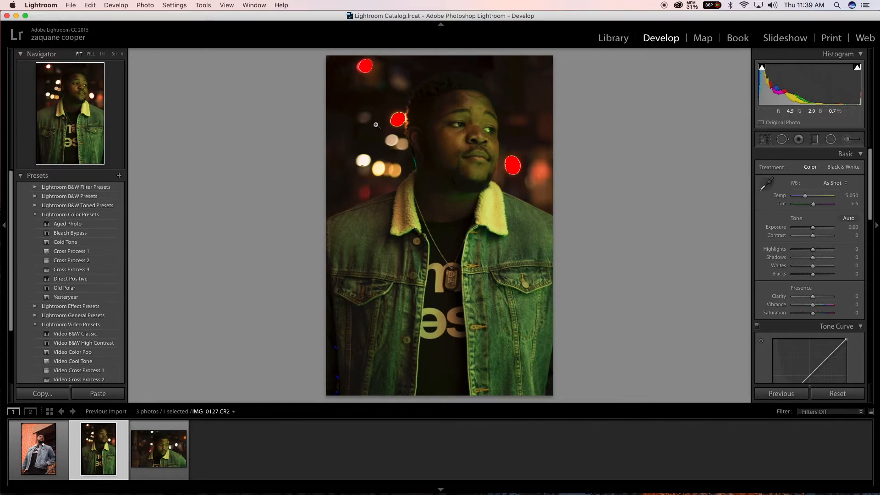
pyautogui.click(367, 67)
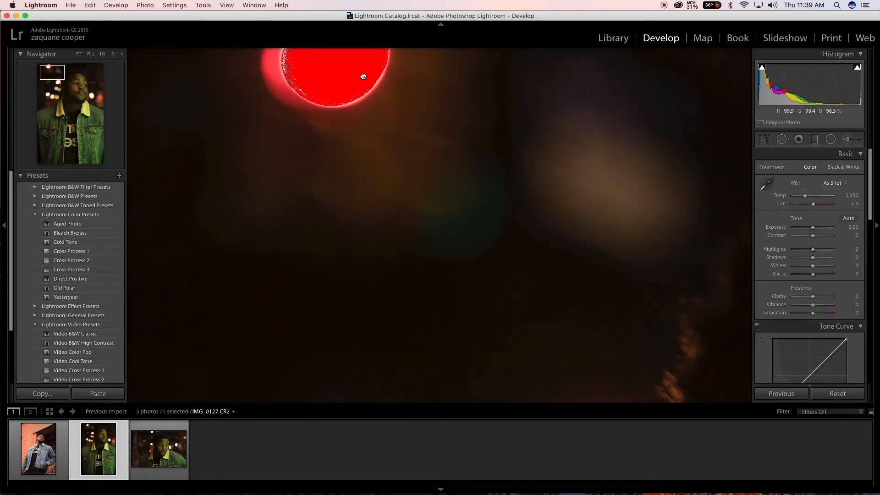
pyautogui.click(363, 77)
pyautogui.moveTo(324, 384); pyautogui.dragTo(352, 292)
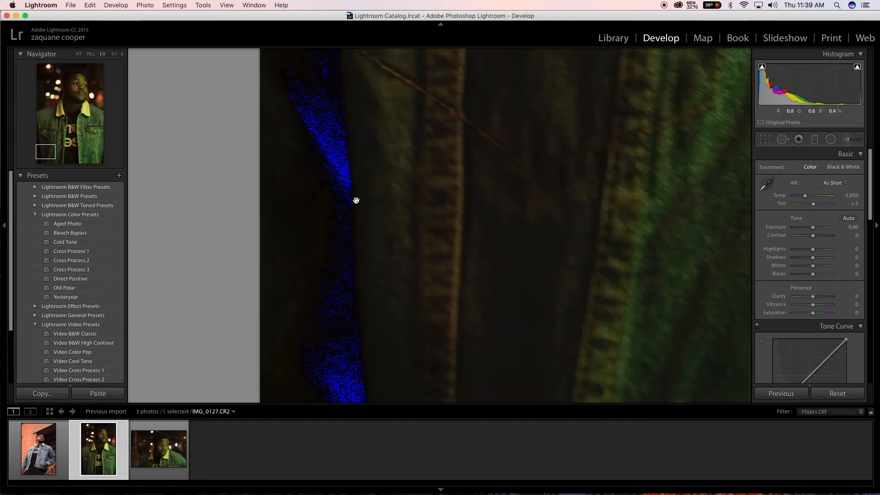
pyautogui.click(337, 212)
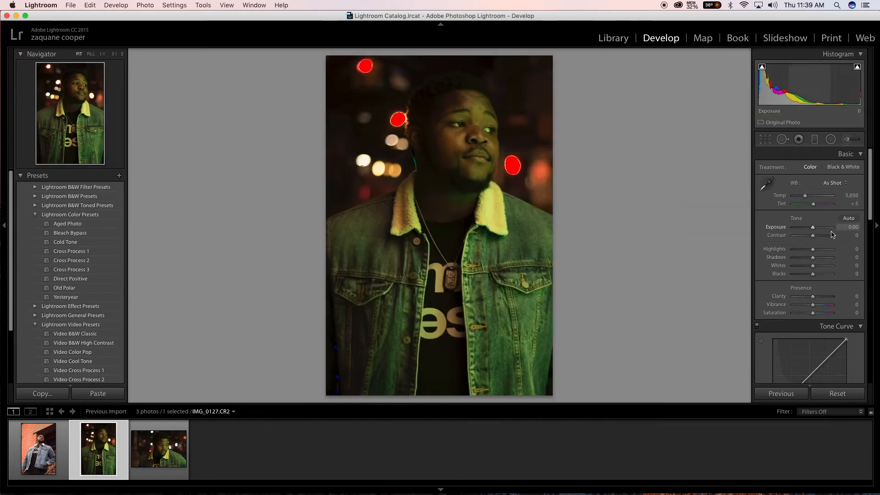
# Set the portrait's Exposure to +1.71 and Highlights to -53, and compare the photo before and after.
pyautogui.moveTo(814, 231); pyautogui.dragTo(856, 229)
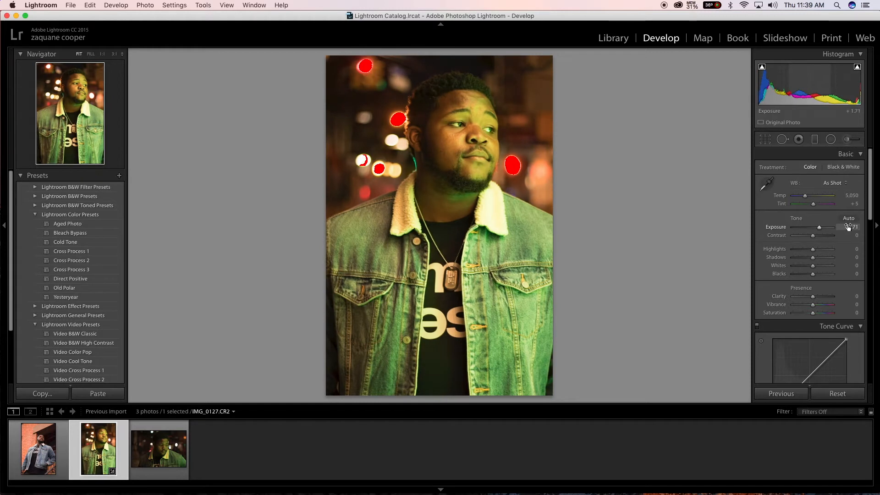
pyautogui.click(518, 171)
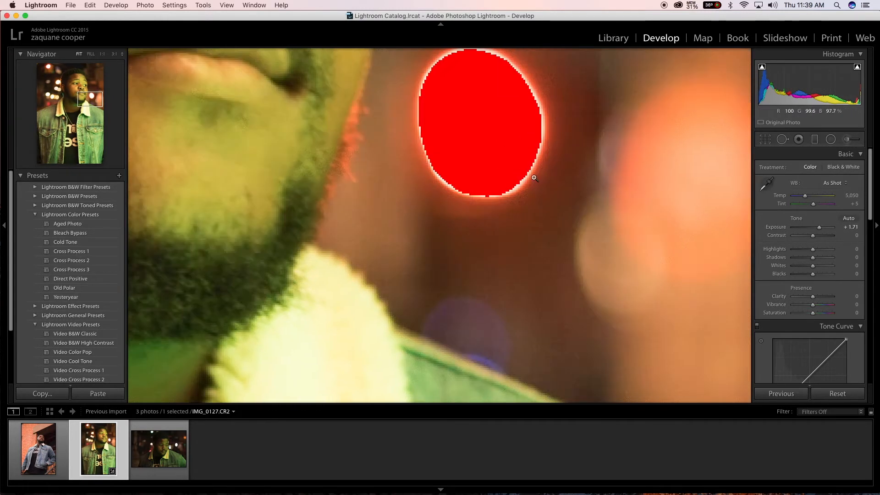
pyautogui.click(517, 172)
pyautogui.moveTo(813, 248); pyautogui.dragTo(802, 255)
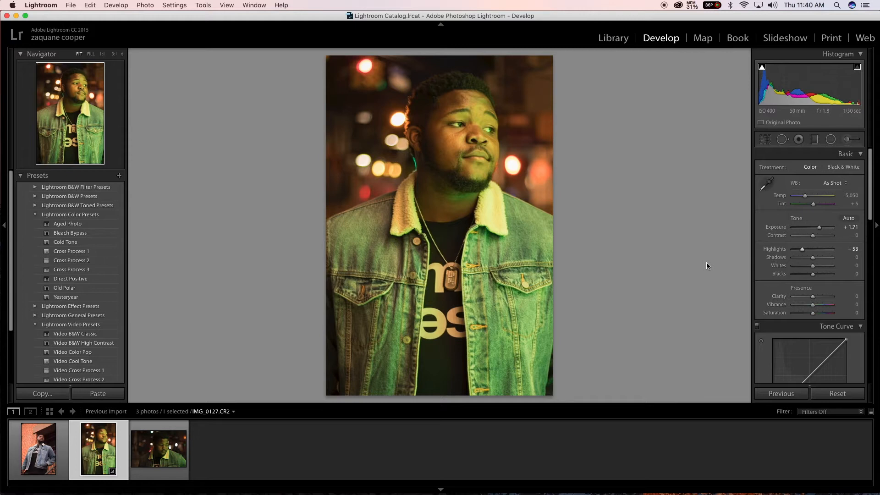
pyautogui.press('y')
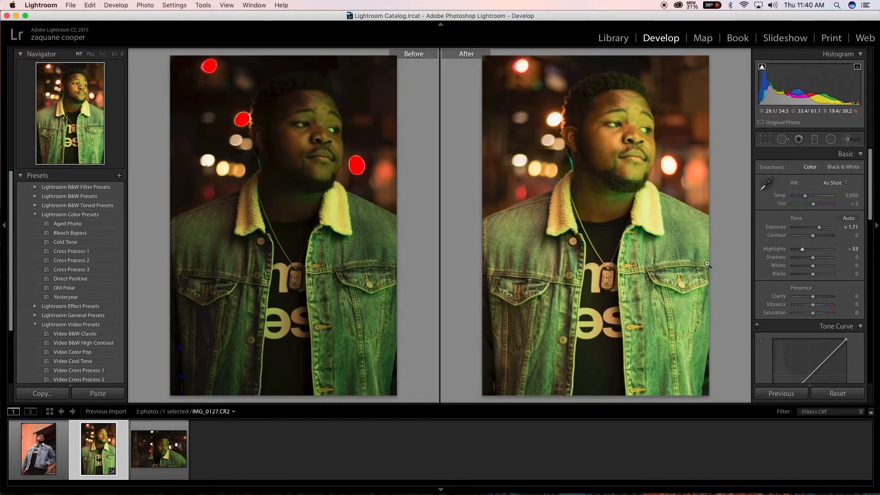
pyautogui.press('y')
# Set Shadows to +64 and Blacks to -64, and compare the portrait with its original, including the forehead up close.
pyautogui.scroll(-1, 811, 238)
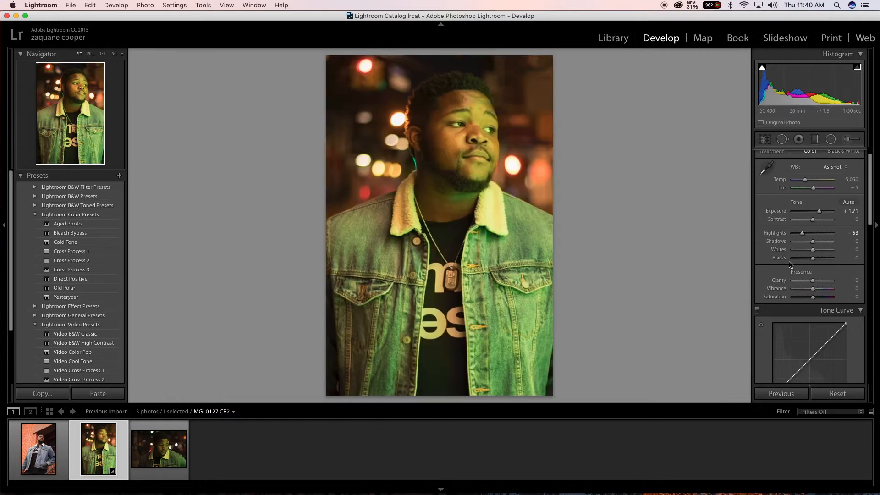
pyautogui.moveTo(813, 244); pyautogui.dragTo(825, 245)
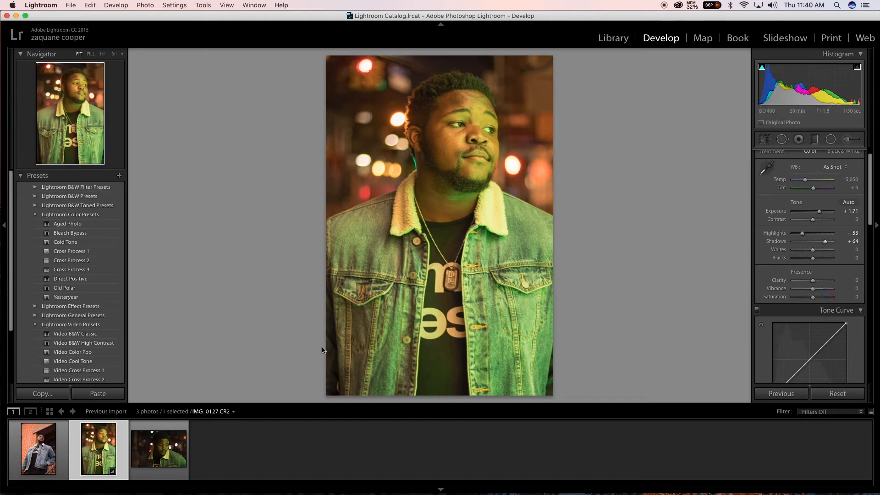
pyautogui.moveTo(326, 344); pyautogui.dragTo(353, 349)
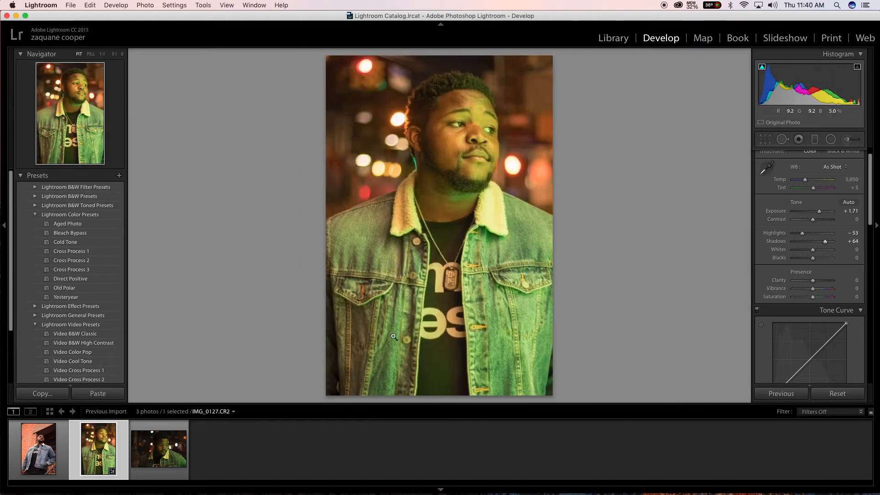
pyautogui.moveTo(812, 258); pyautogui.dragTo(802, 262)
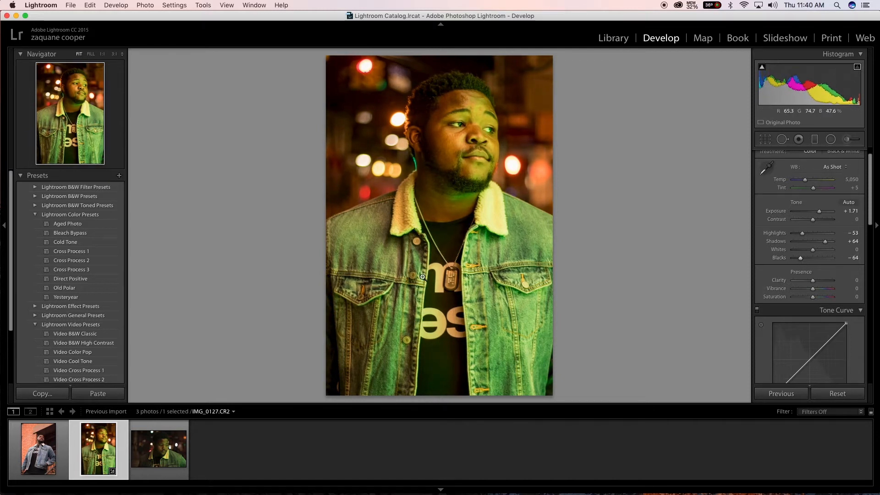
pyautogui.press('y')
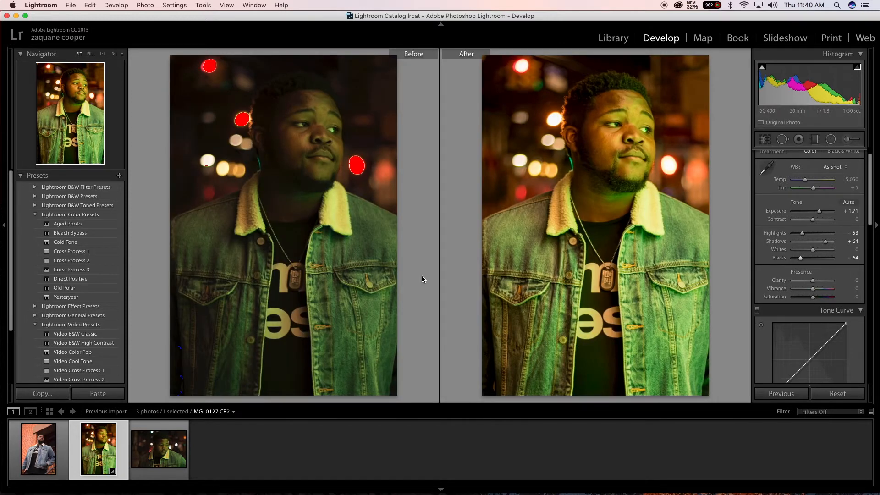
pyautogui.click(614, 83)
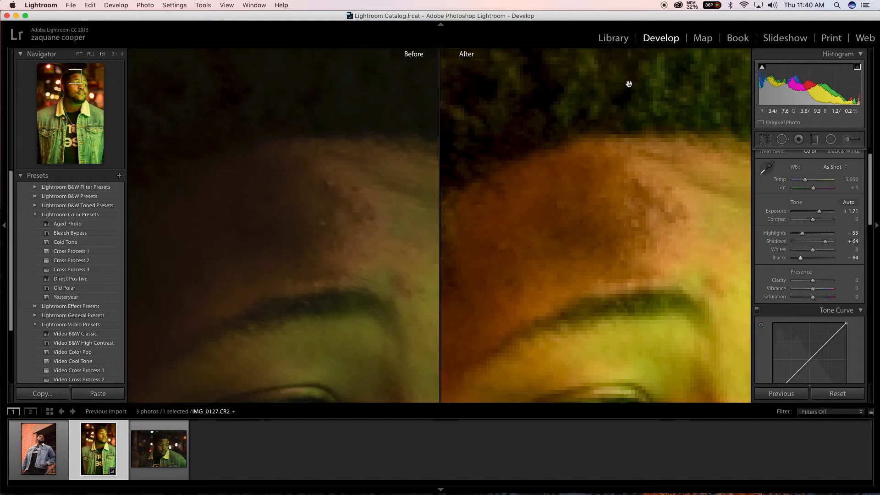
pyautogui.click(691, 91)
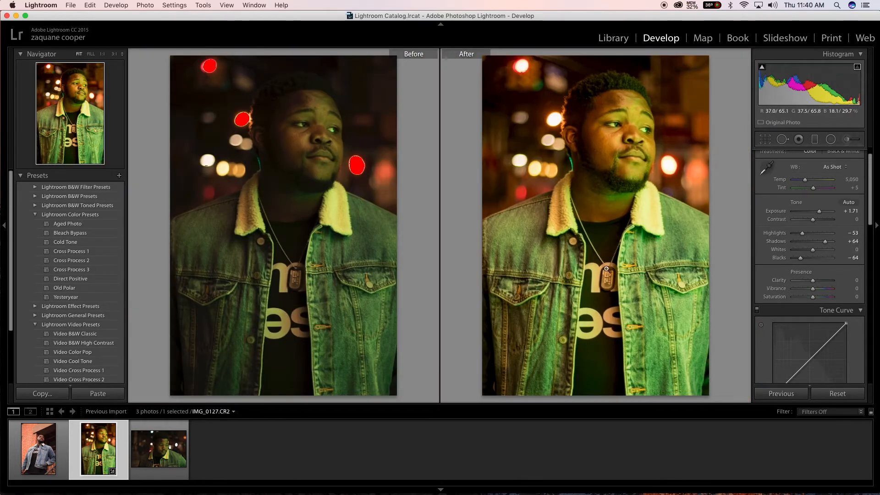
pyautogui.press('y')
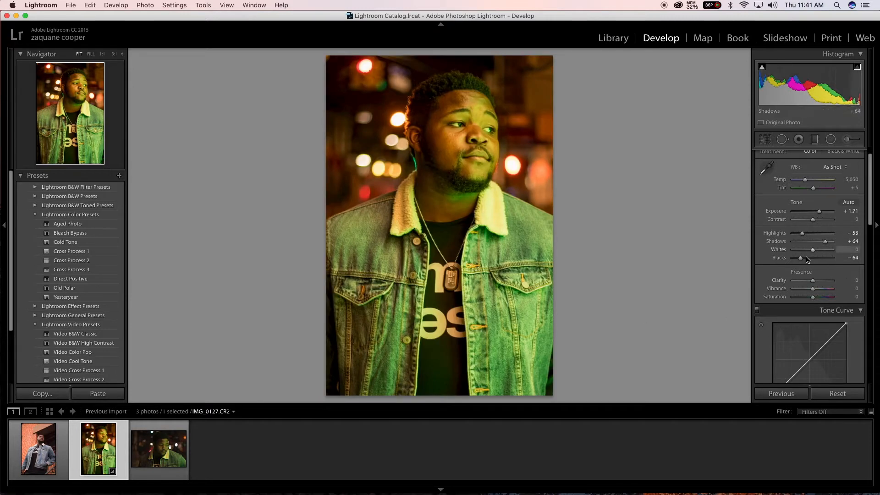
# Set the HSL saturation to Orange +35, Green +24, Aqua +11 and Blue +8.
pyautogui.scroll(-3, 809, 259)
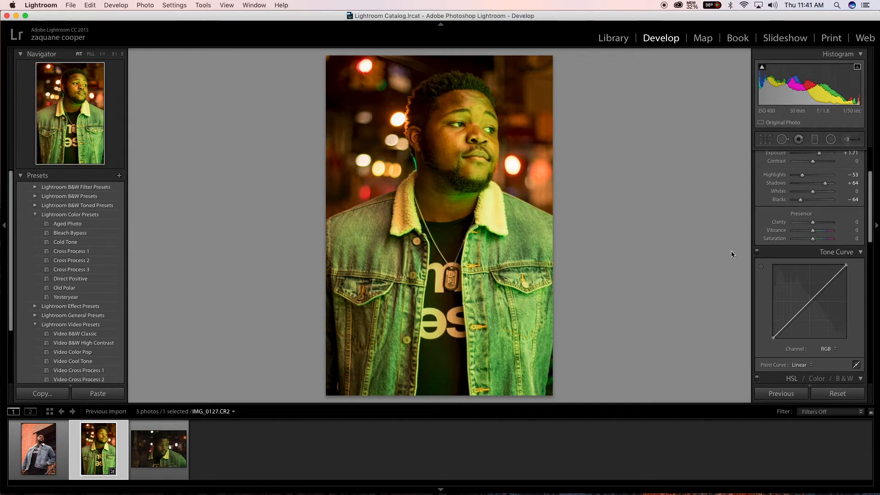
pyautogui.scroll(-7, 798, 256)
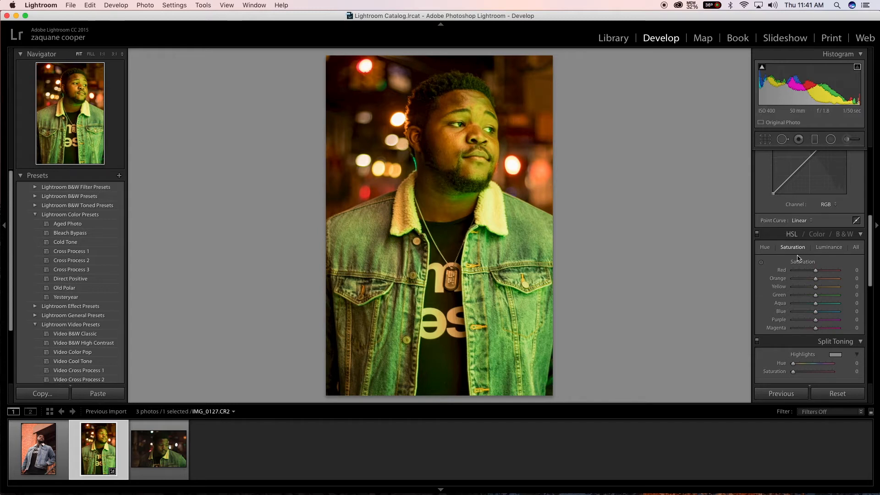
pyautogui.scroll(-1, 798, 258)
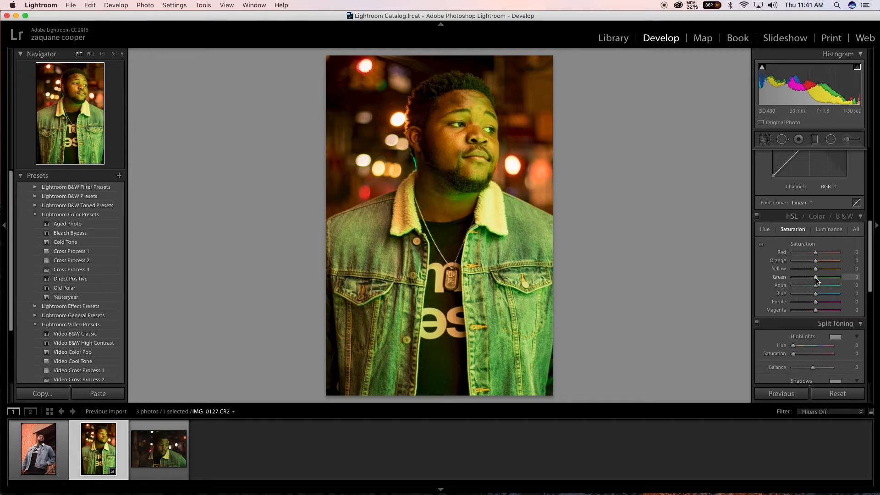
pyautogui.click(761, 244)
pyautogui.moveTo(821, 280)
pyautogui.mouseDown()
pyautogui.moveTo(870, 289)
pyautogui.moveTo(823, 286)
pyautogui.mouseUp()
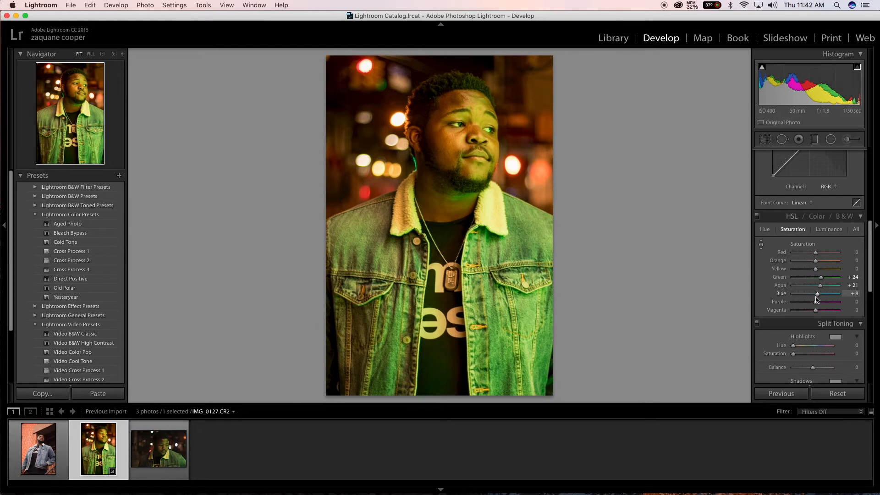
pyautogui.moveTo(820, 286); pyautogui.dragTo(819, 288)
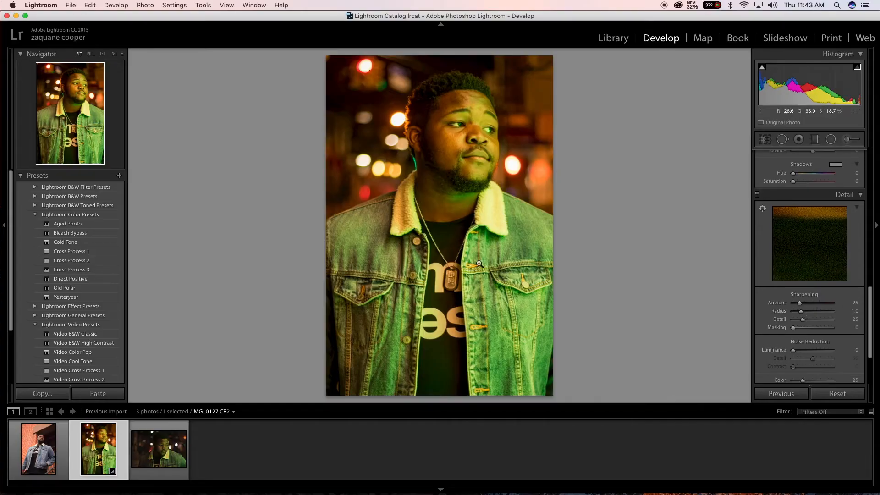
# Set the sharpening Amount to 62 and Luminance noise reduction to 37, and check the face up close.
pyautogui.scroll(2, 795, 279)
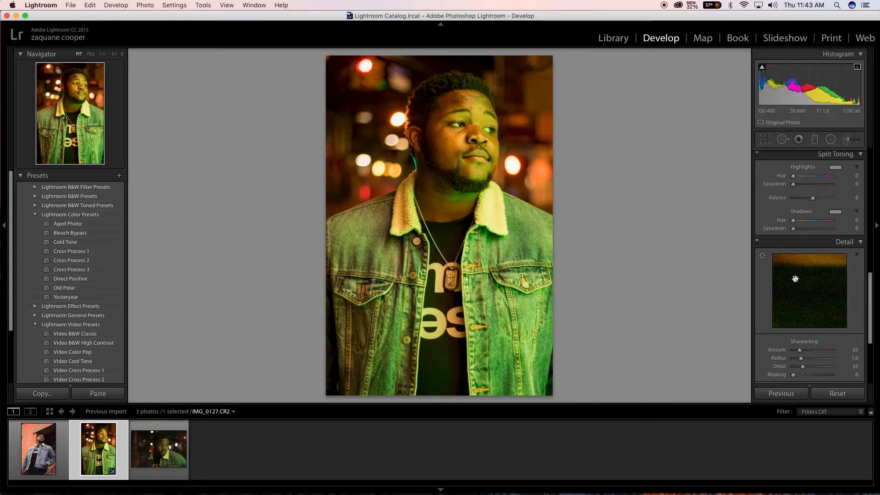
pyautogui.moveTo(799, 349); pyautogui.dragTo(803, 353)
pyautogui.moveTo(816, 352); pyautogui.dragTo(812, 353)
pyautogui.scroll(-3, 812, 354)
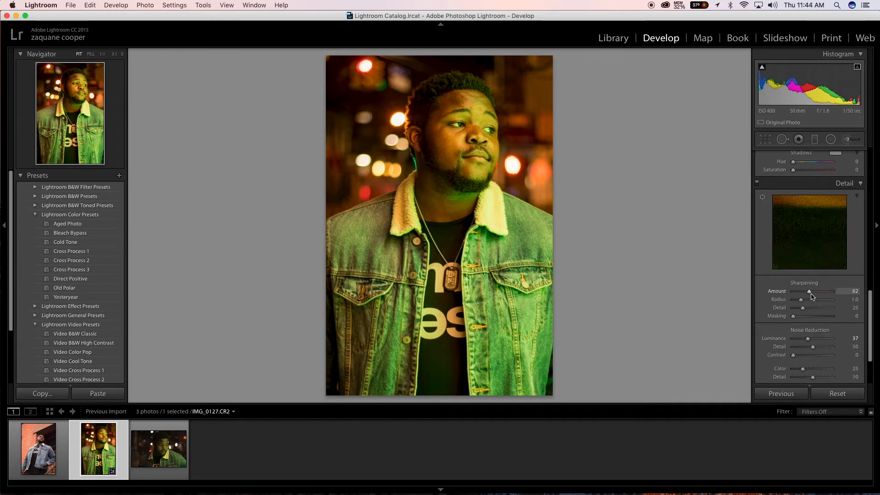
pyautogui.click(443, 146)
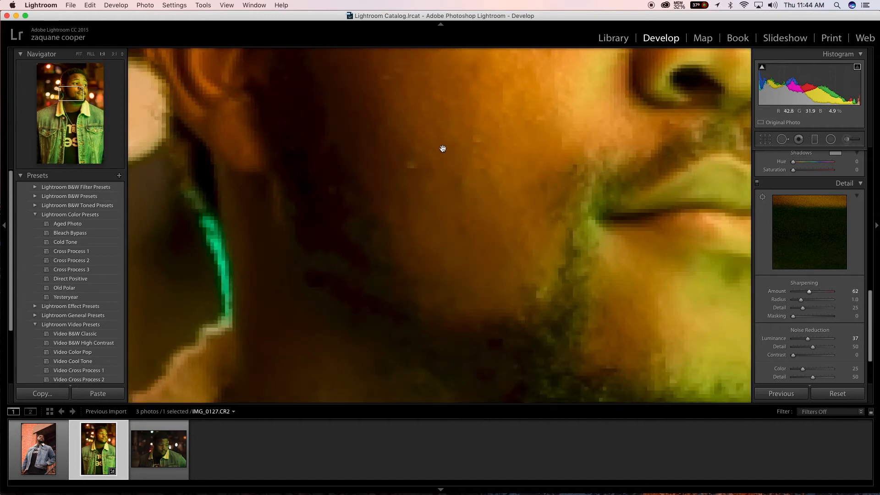
pyautogui.click(454, 122)
# Add shadow, midtone and highlight points to the RGB tone curve and raise its black endpoint for faded blacks.
pyautogui.scroll(5, 813, 313)
pyautogui.scroll(-3, 813, 312)
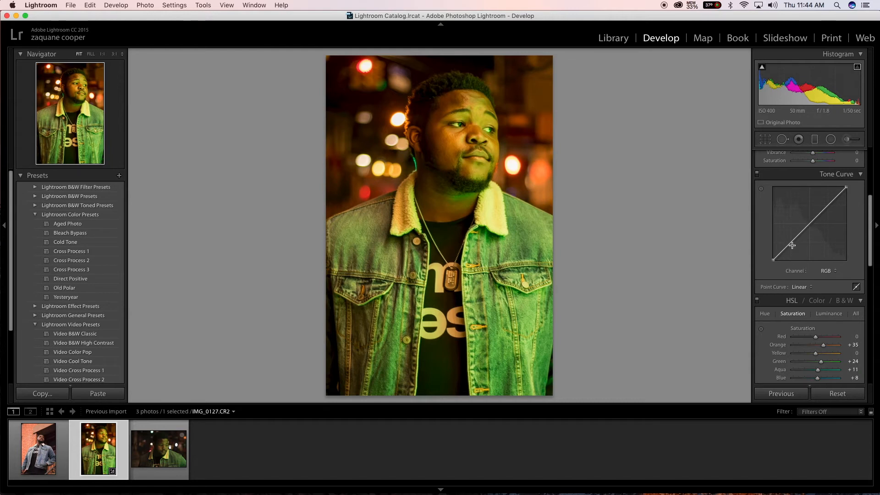
pyautogui.click(792, 241)
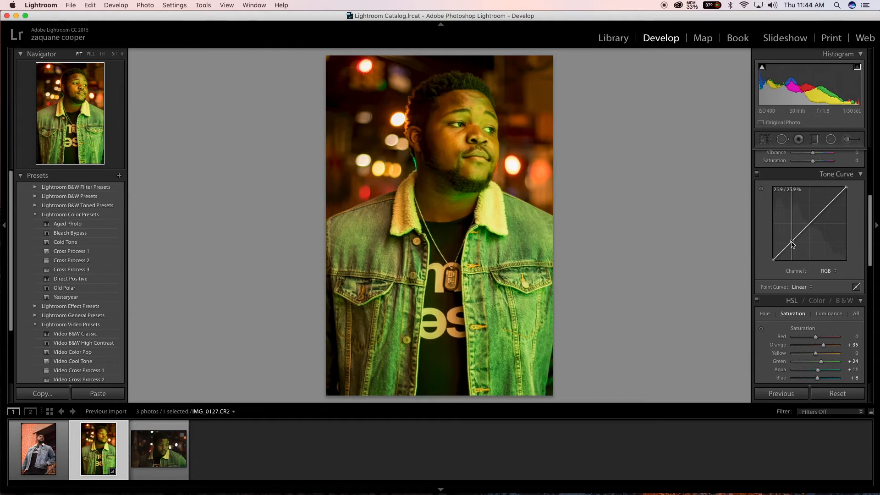
pyautogui.click(811, 224)
pyautogui.click(829, 204)
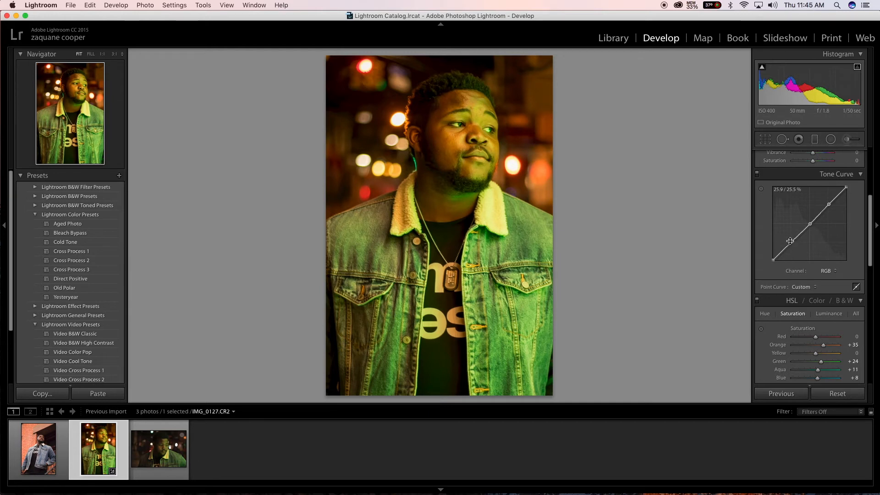
pyautogui.moveTo(793, 242); pyautogui.dragTo(773, 249)
# View the portrait full screen and compare it side by side with its original.
pyautogui.press('f')
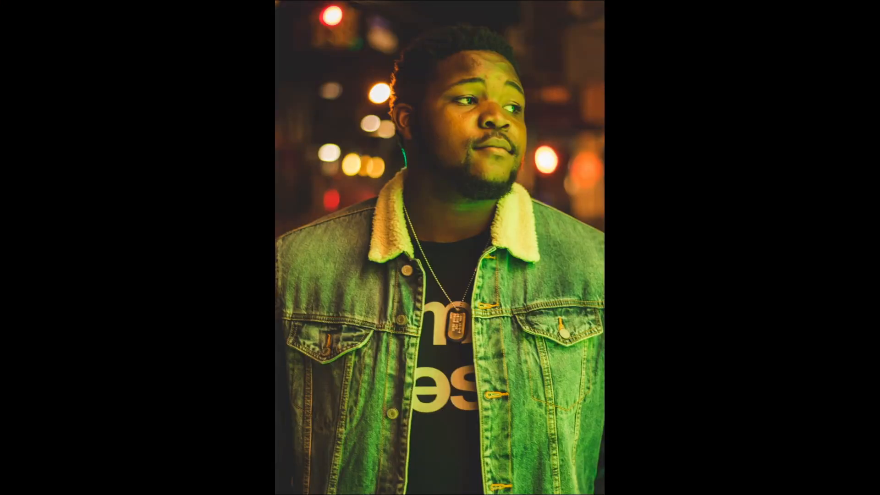
pyautogui.press('f')
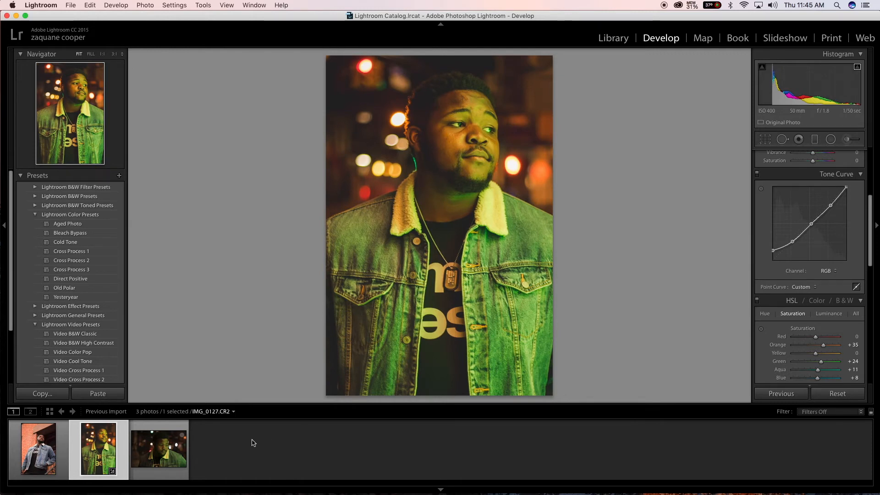
pyautogui.press('y')
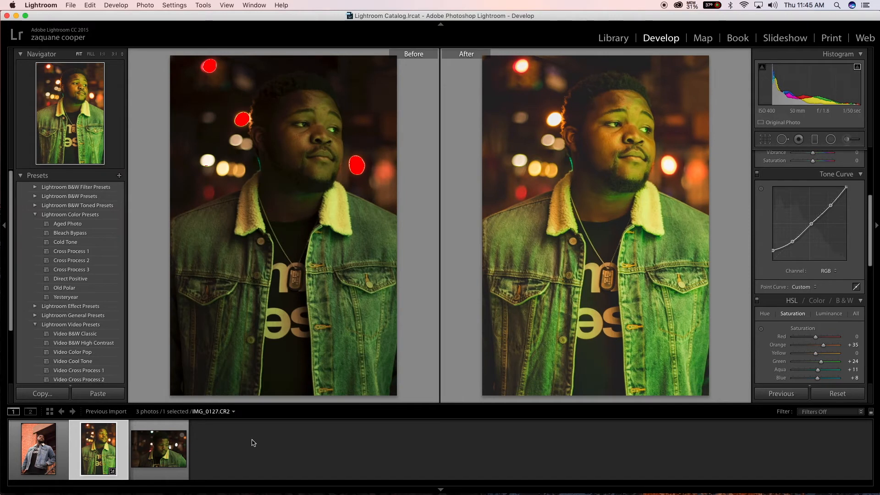
pyautogui.press('y')
pyautogui.press('s')
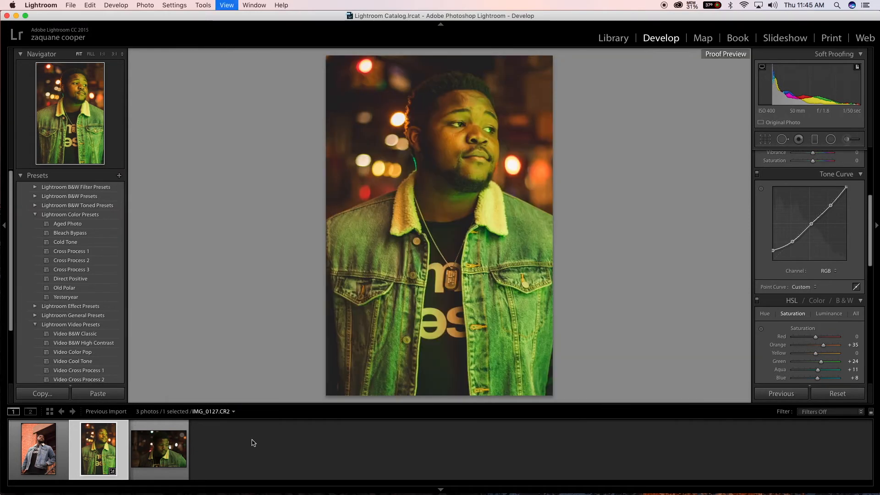
# Enlarge the filmstrip and copy the IMG_0127.CR2 develop settings with Transform included.
pyautogui.moveTo(447, 404); pyautogui.dragTo(442, 364)
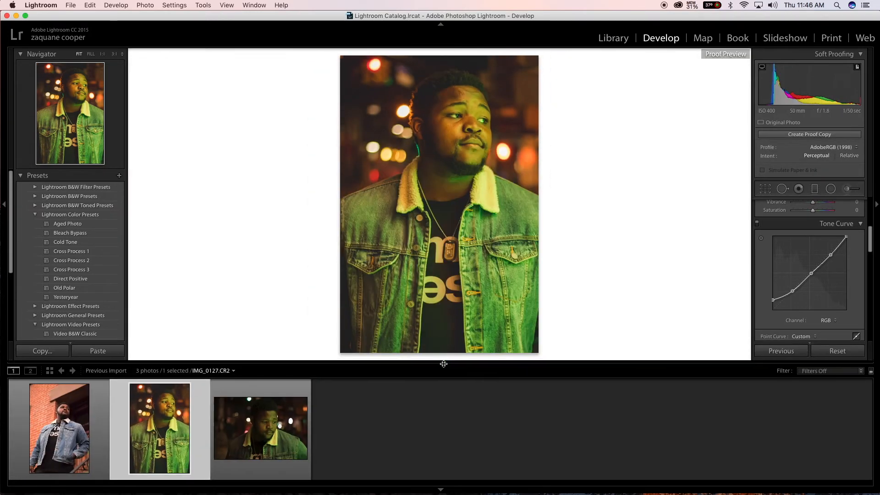
pyautogui.press('s')
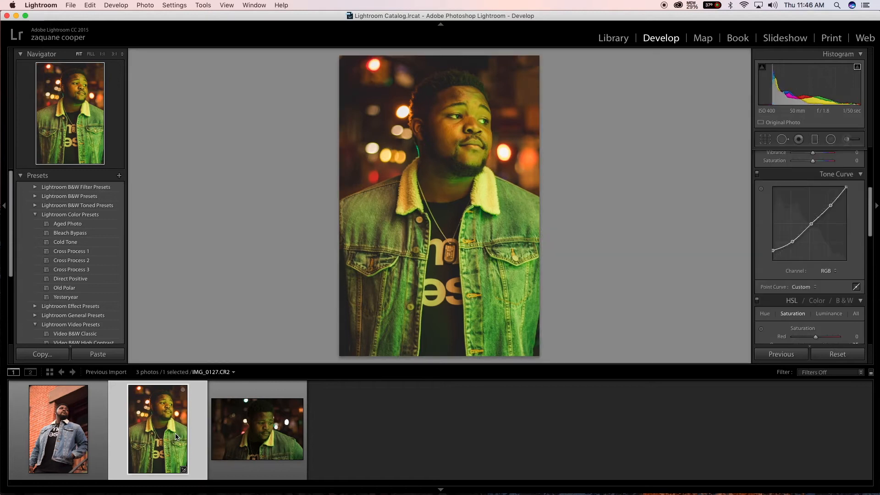
pyautogui.press('super+shift+c')
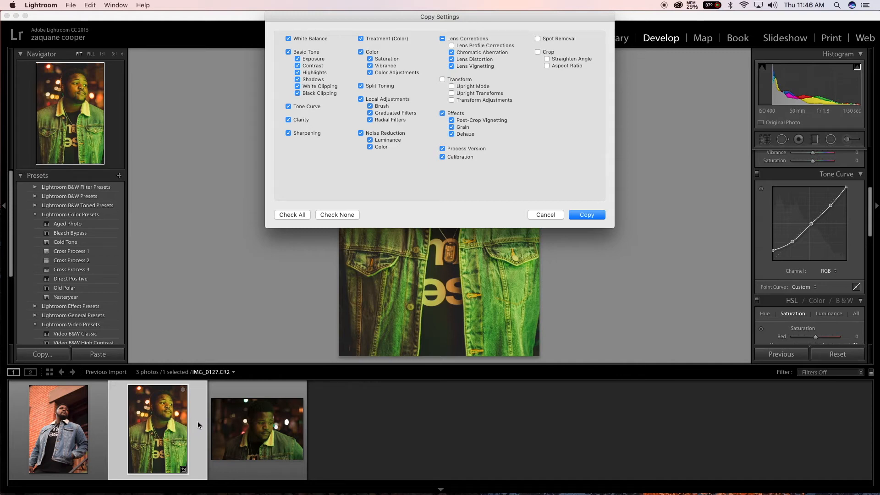
pyautogui.click(442, 80)
pyautogui.click(591, 215)
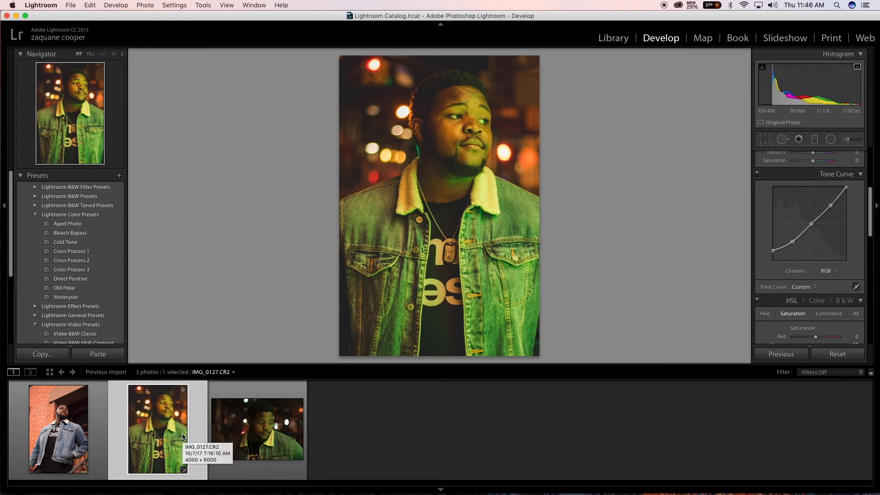
# Paste the copied develop settings onto IMG_0137.CR2 and shrink the filmstrip again.
pyautogui.click(255, 421)
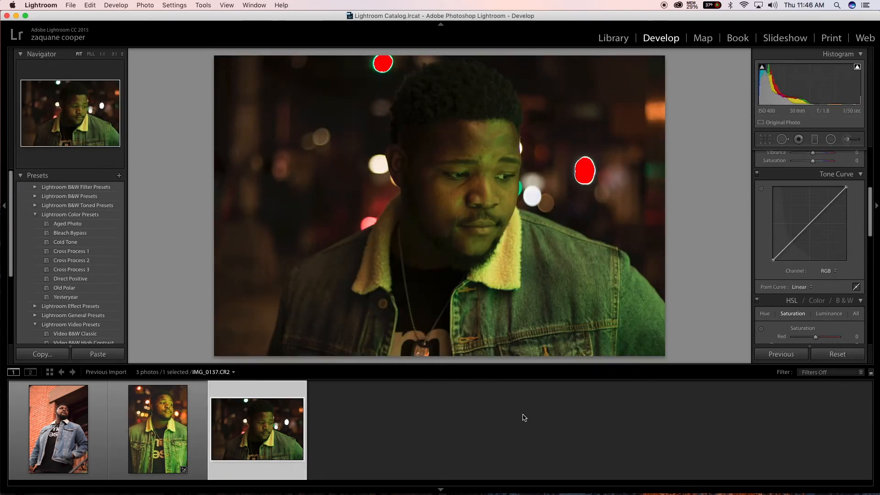
pyautogui.click(89, 5)
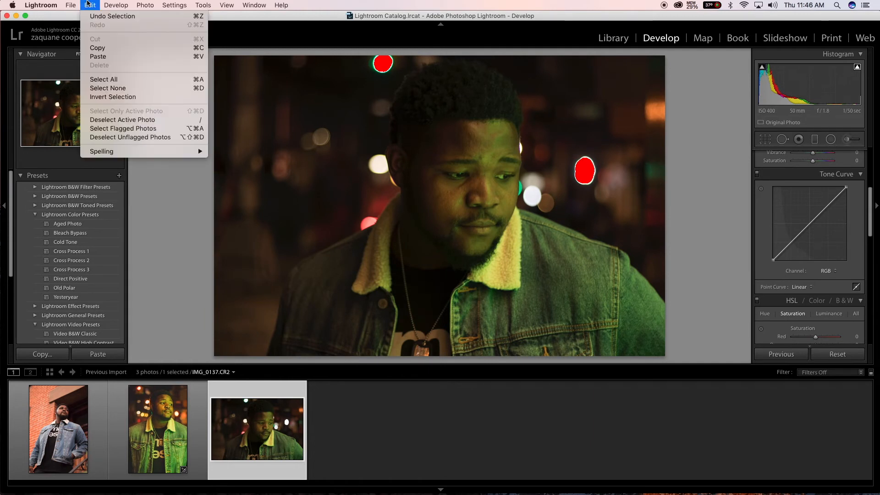
pyautogui.click(97, 56)
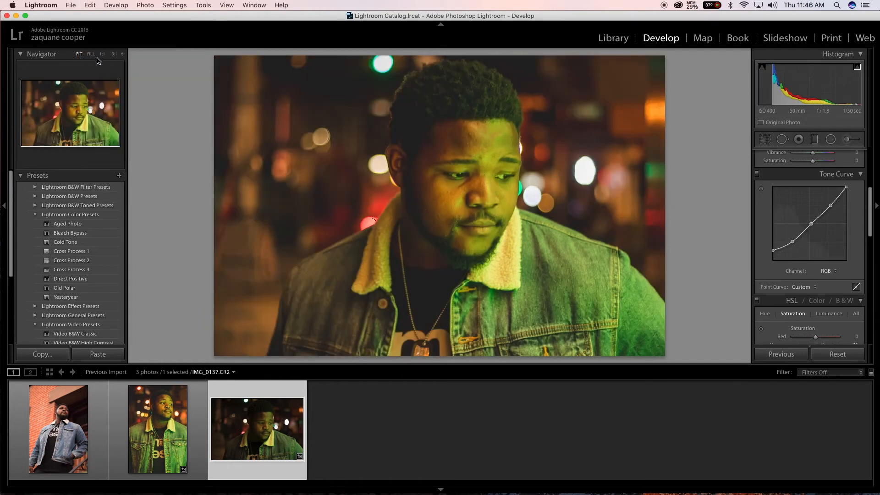
pyautogui.moveTo(432, 366); pyautogui.dragTo(420, 415)
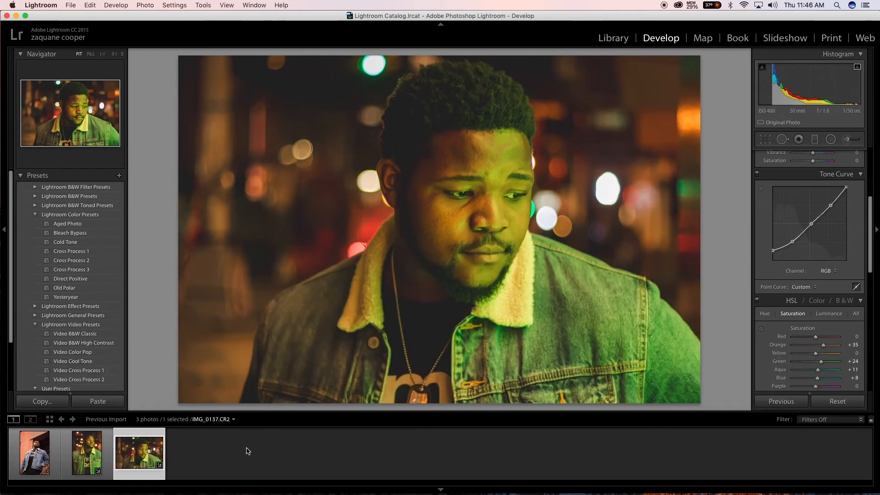
# Set the sharpening Amount of IMG_0137.CR2 to 72 and review its pasted HSL and Basic settings.
pyautogui.scroll(-10, 767, 258)
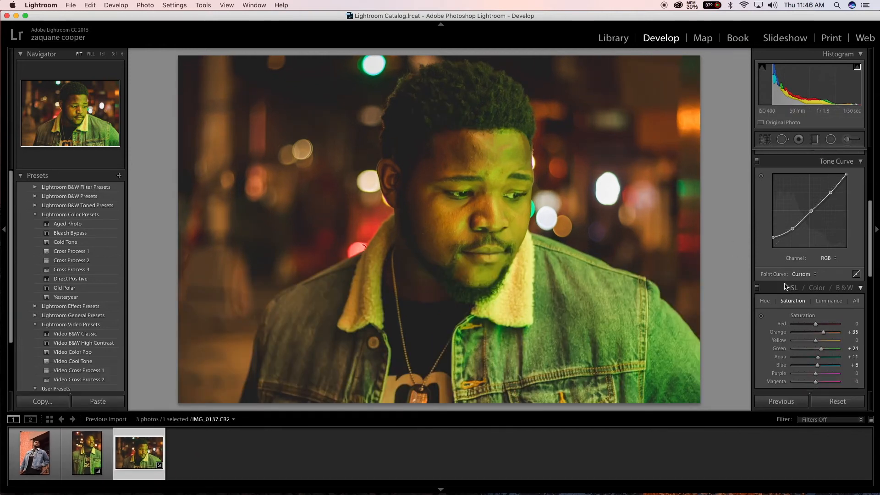
pyautogui.scroll(-5, 792, 281)
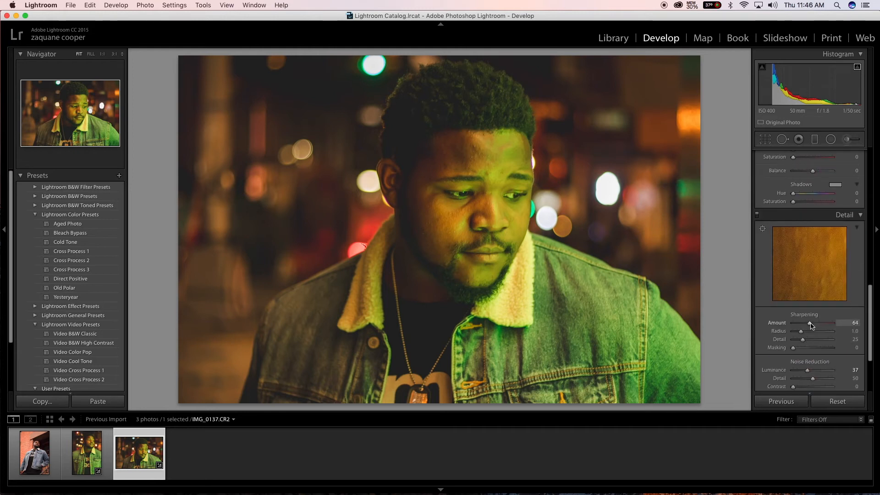
pyautogui.scroll(15, 798, 280)
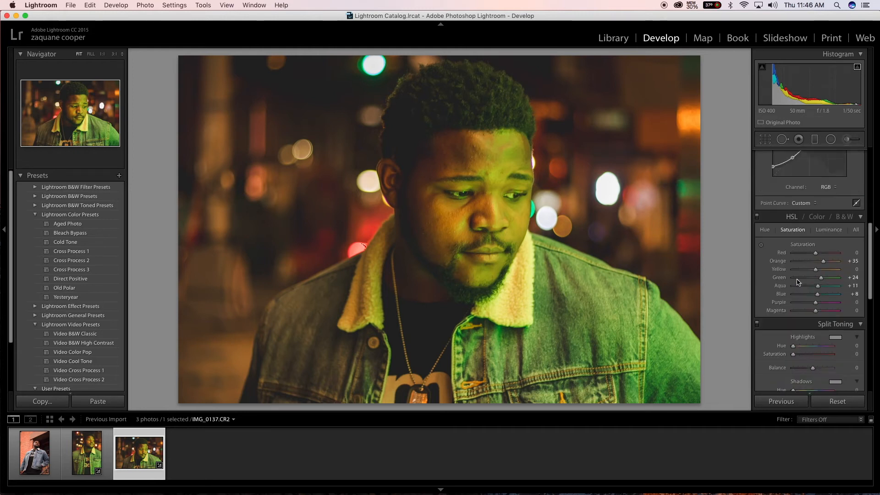
pyautogui.scroll(3, 797, 281)
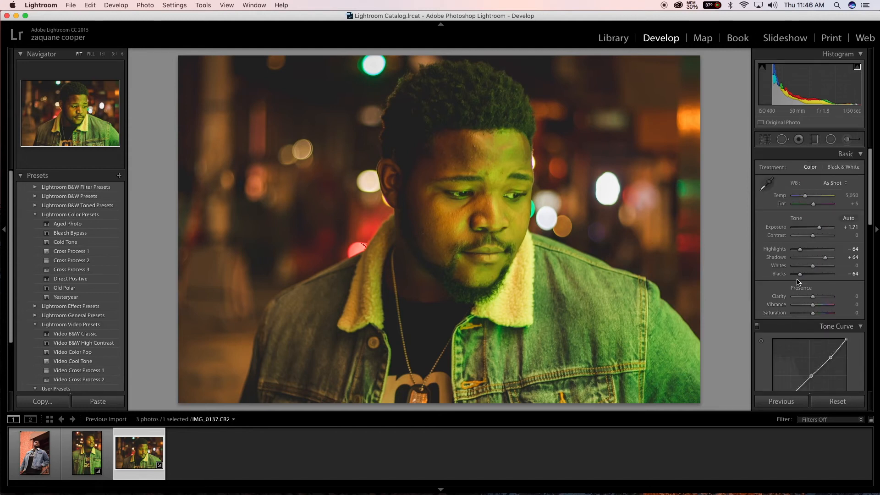
# Set the Green saturation of IMG_0137.CR2 to -3 and slightly lower its Luminance noise reduction.
pyautogui.scroll(-15, 833, 243)
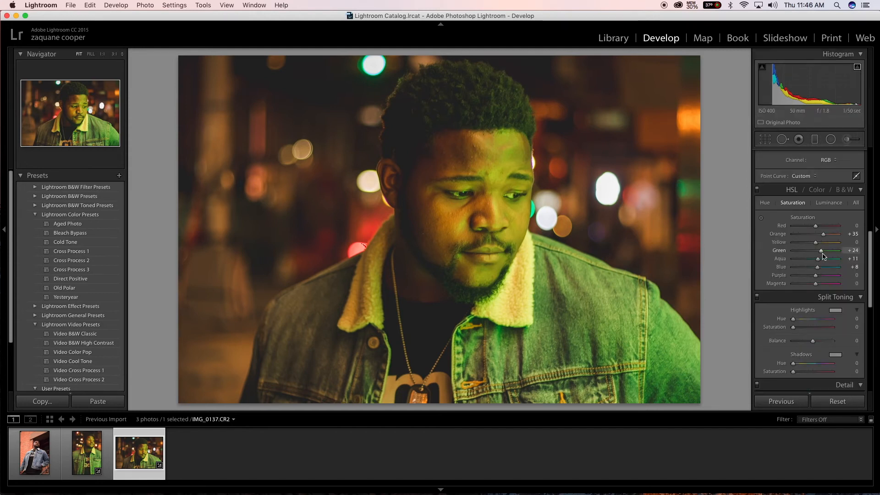
pyautogui.moveTo(819, 252); pyautogui.dragTo(815, 253)
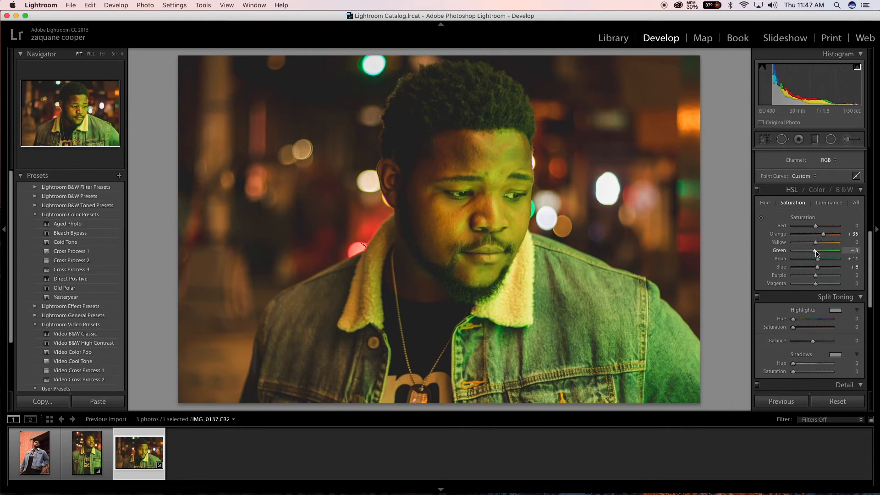
pyautogui.scroll(-8, 814, 275)
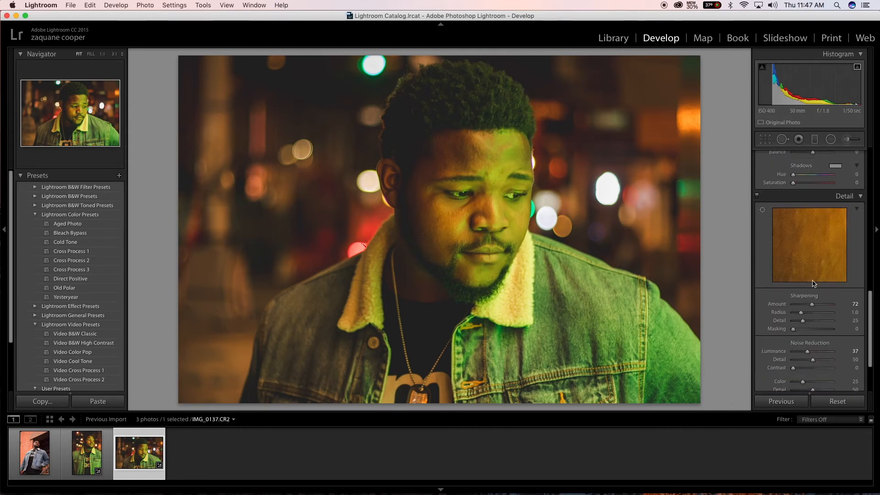
pyautogui.scroll(-3, 812, 281)
pyautogui.moveTo(807, 281); pyautogui.dragTo(803, 283)
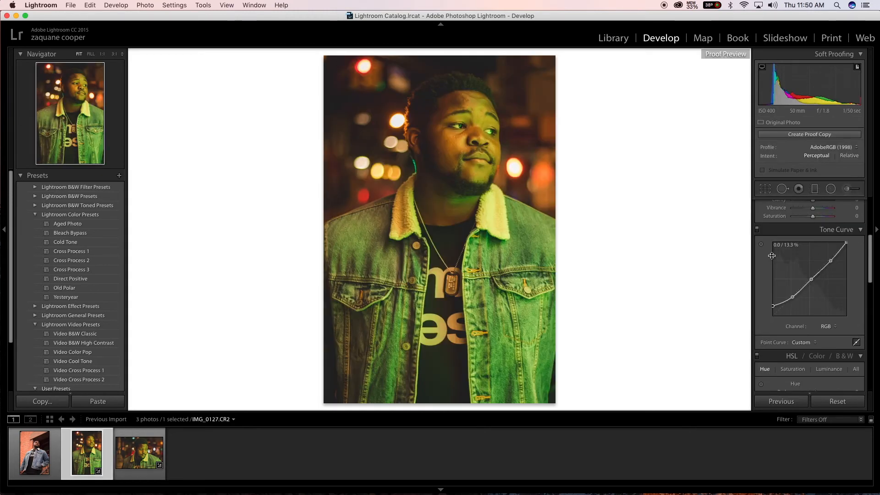
# Turn off soft proofing, select IMG_0127.CR2 and IMG_0137.CR2 together, and open the export settings for both.
pyautogui.press('s')
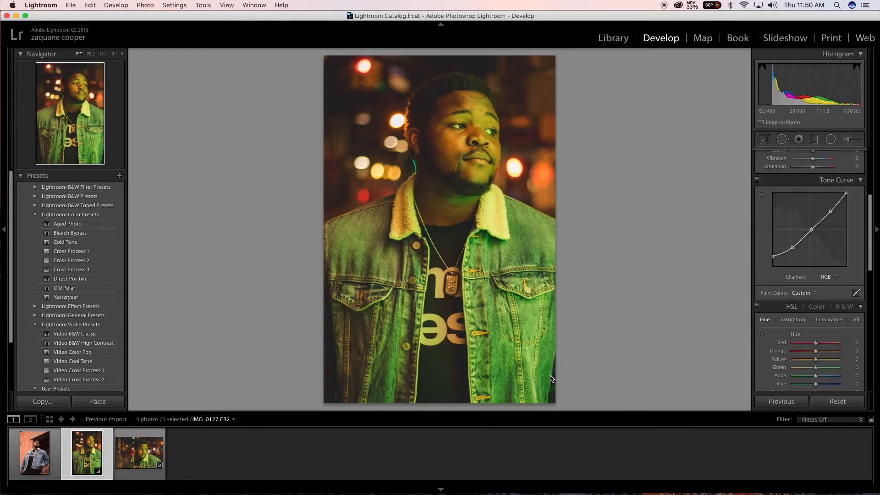
pyautogui.click(248, 468)
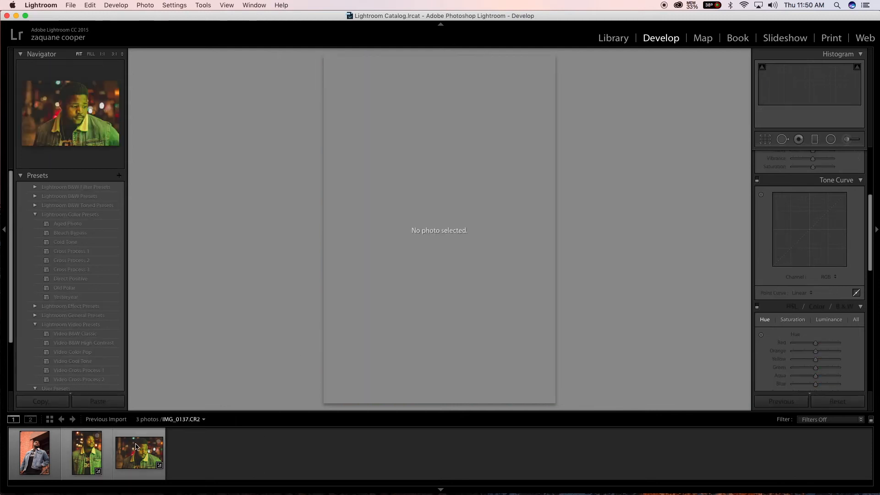
pyautogui.click(135, 446)
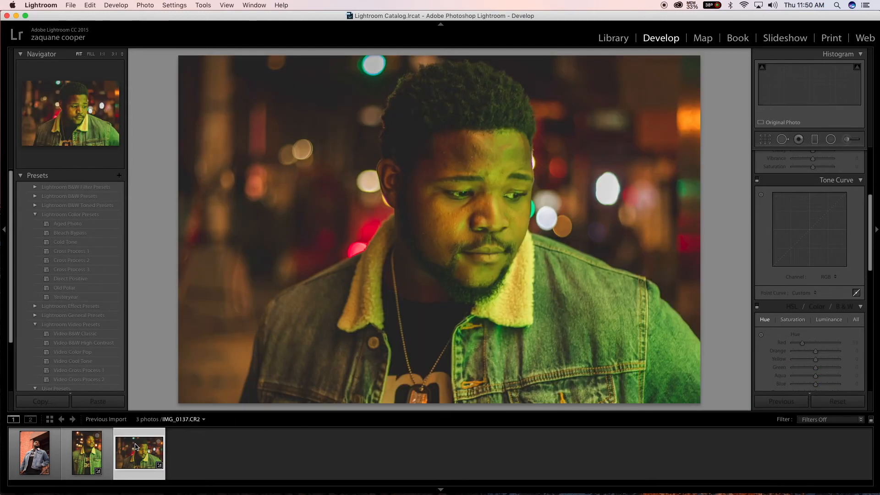
pyautogui.keyDown('super'); pyautogui.click(91, 449); pyautogui.keyUp('super')
pyautogui.click(73, 4)
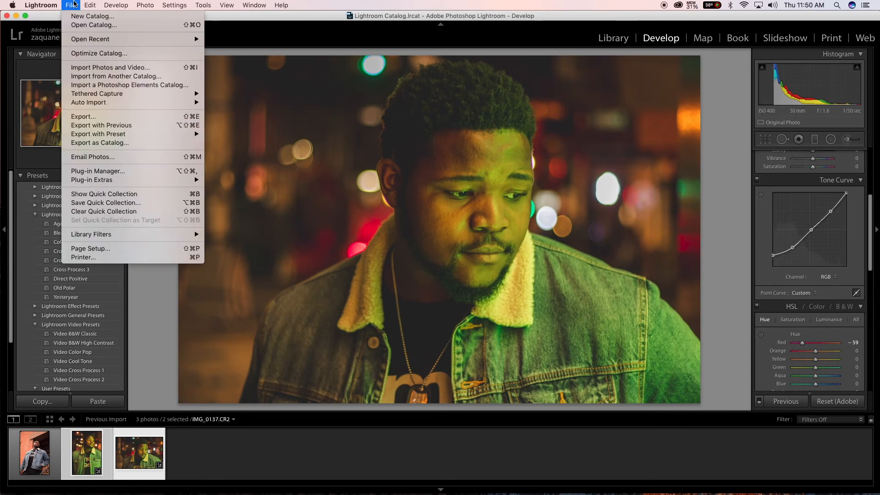
pyautogui.click(106, 118)
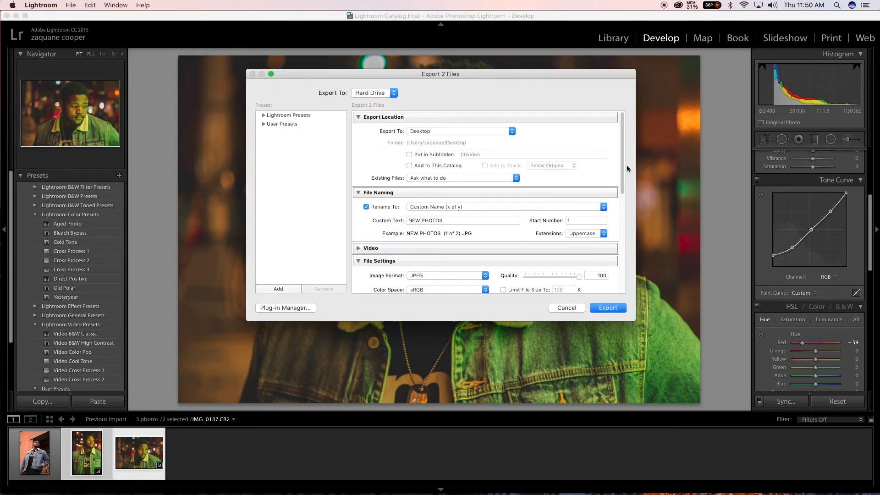
# Set the custom text for the exported file names to "ig photos".
pyautogui.scroll(-5, 554, 180)
pyautogui.scroll(4, 525, 174)
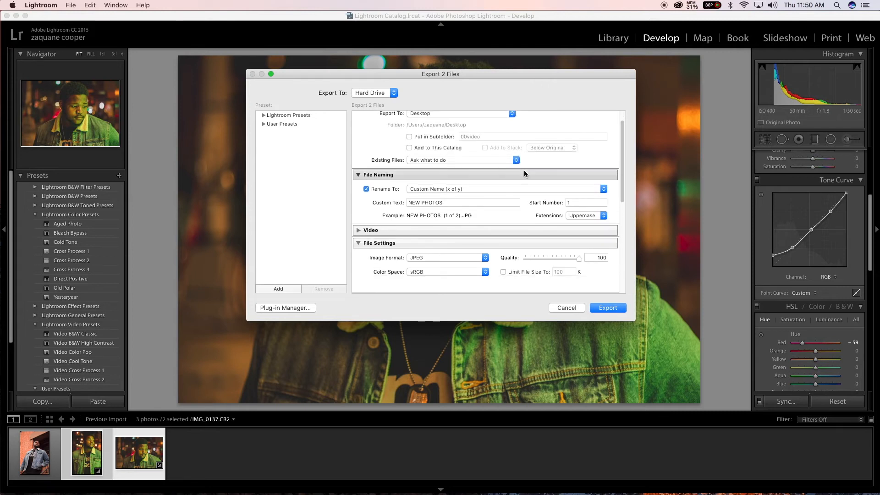
pyautogui.click(457, 203)
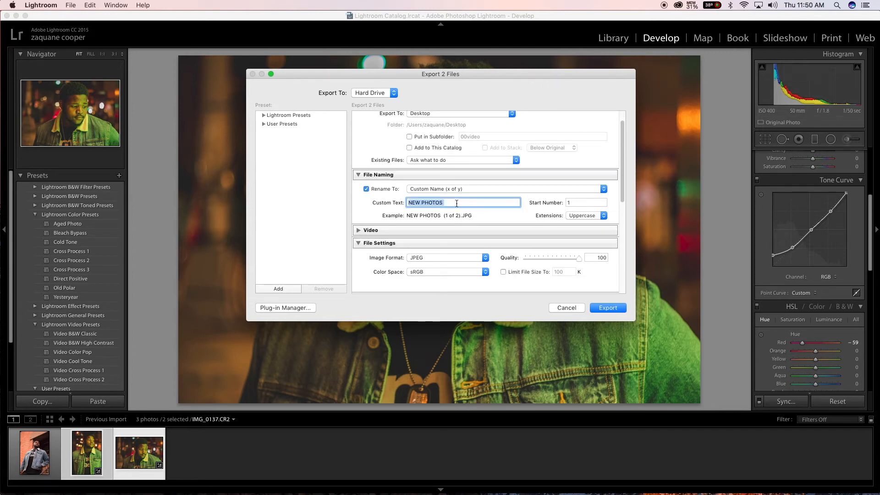
pyautogui.write('i')
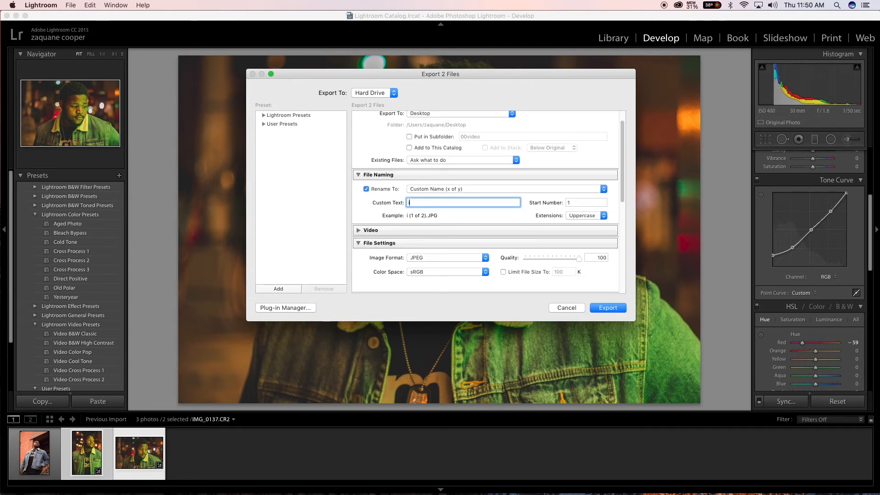
pyautogui.write('g photos')
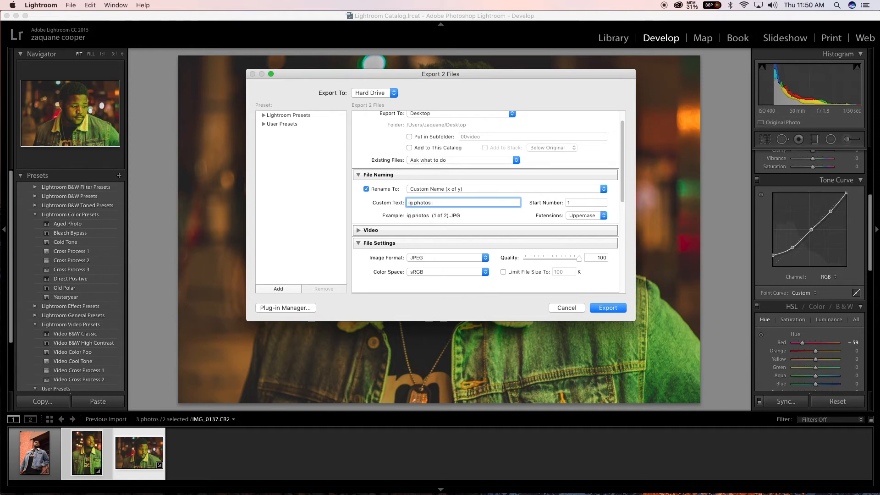
# Choose JPEG as the image format and sRGB as the color space for the exported files.
pyautogui.scroll(-1, 467, 207)
pyautogui.scroll(-1, 475, 202)
pyautogui.click(471, 245)
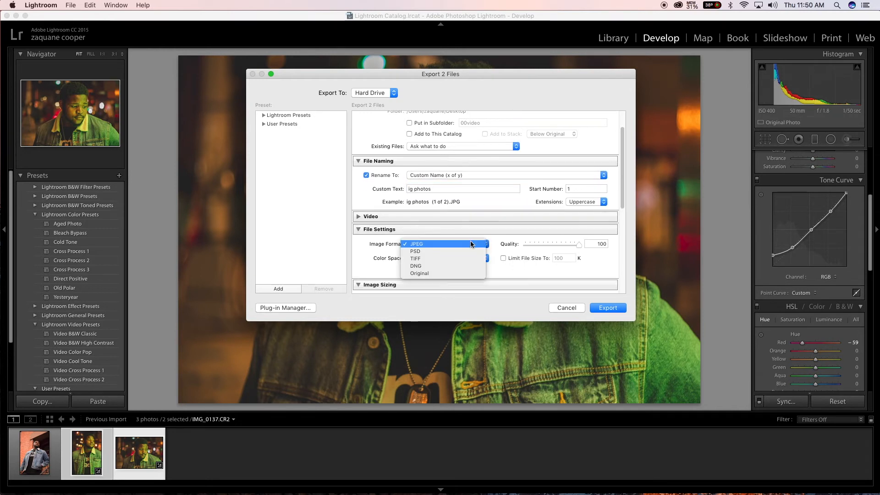
pyautogui.click(471, 245)
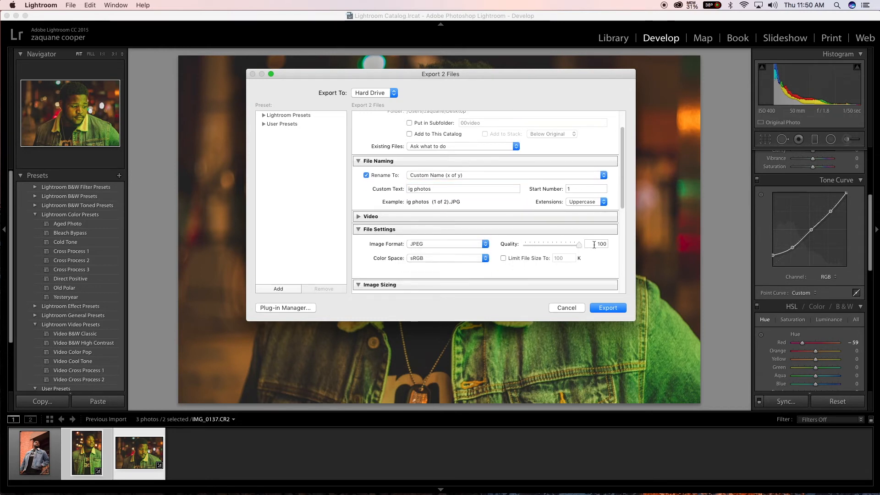
pyautogui.click(445, 258)
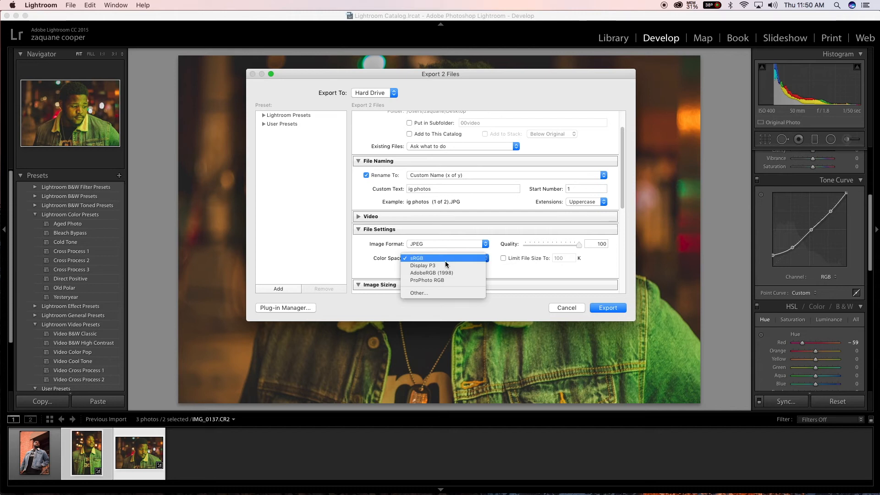
pyautogui.click(445, 260)
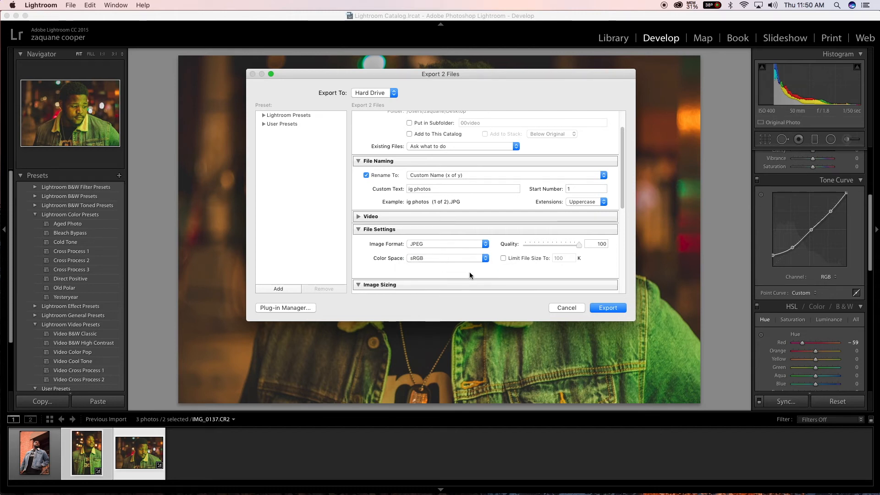
# Check the remaining export settings from image sizing through post-processing and export both photos.
pyautogui.scroll(-5, 470, 274)
pyautogui.scroll(-2, 469, 273)
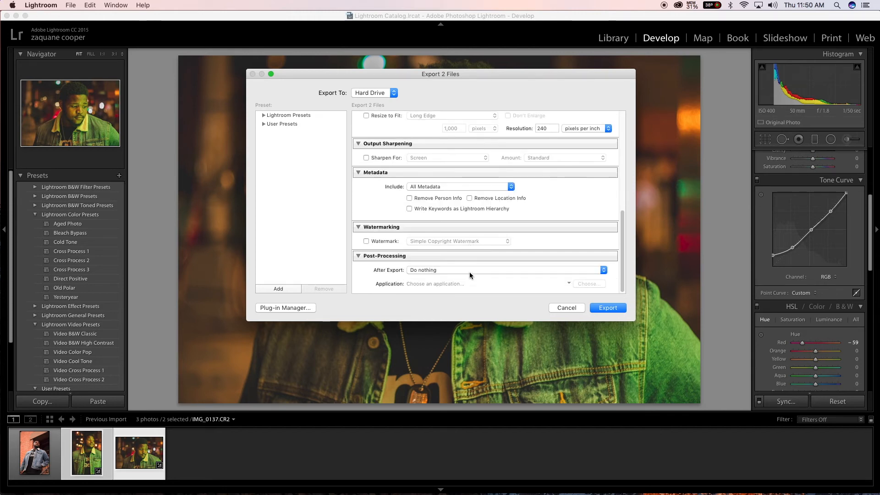
pyautogui.scroll(6, 470, 275)
pyautogui.scroll(-6, 470, 275)
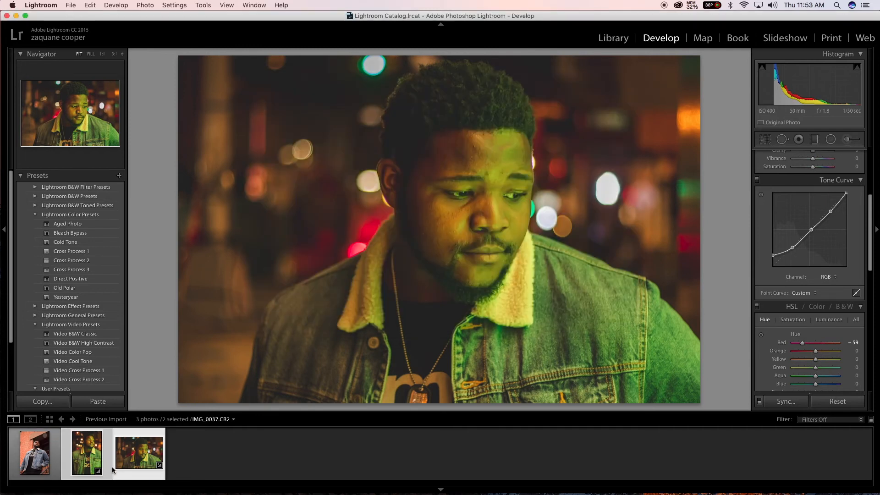
# Minimize Lightroom, then select and preview the two exported "ig photos" JPEGs on the desktop.
pyautogui.click(16, 16)
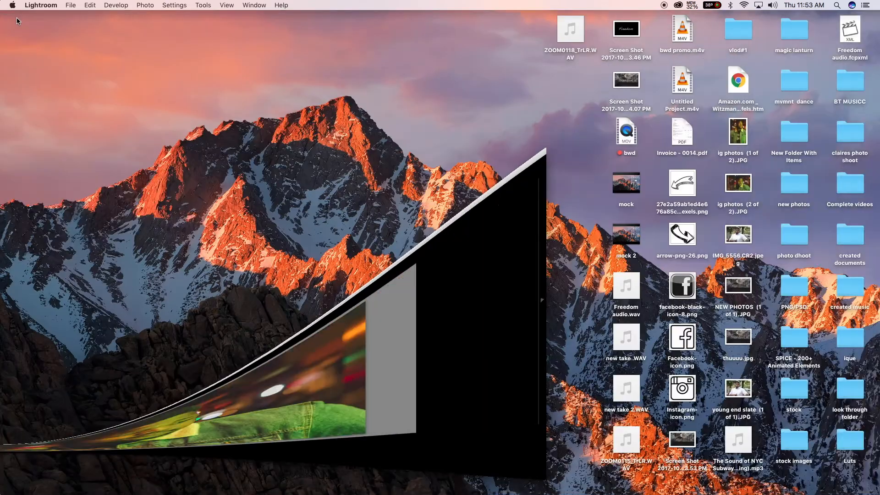
pyautogui.moveTo(756, 182); pyautogui.dragTo(740, 112)
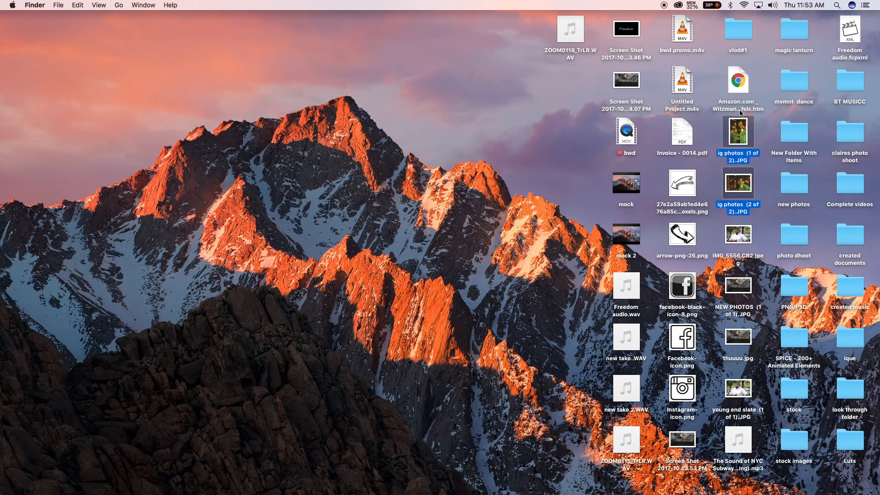
pyautogui.press('space')
pyautogui.press('space')
# Share the two selected "ig photos" JPEGs through AirDrop to the iPhone.
pyautogui.rightClick(736, 136)
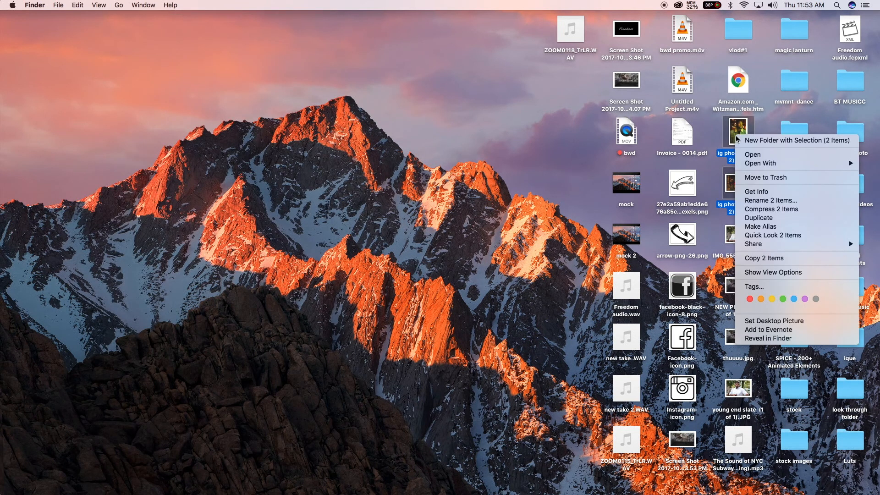
pyautogui.moveTo(772, 246)
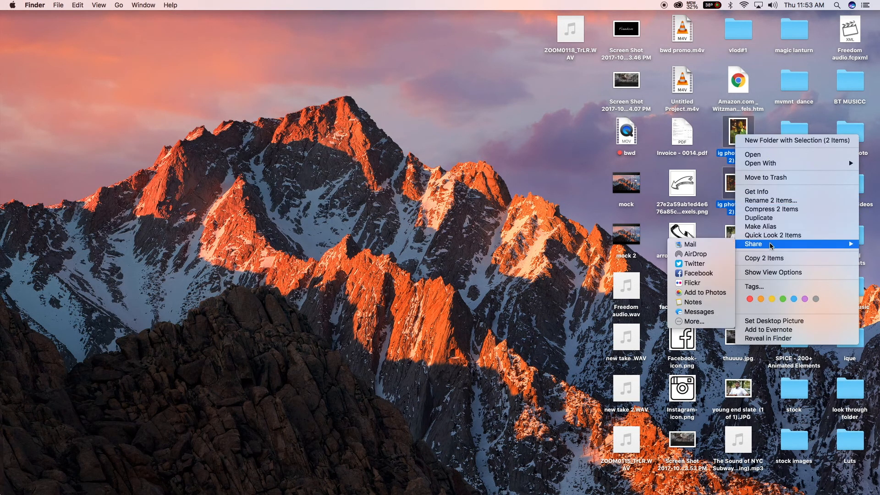
pyautogui.click(715, 258)
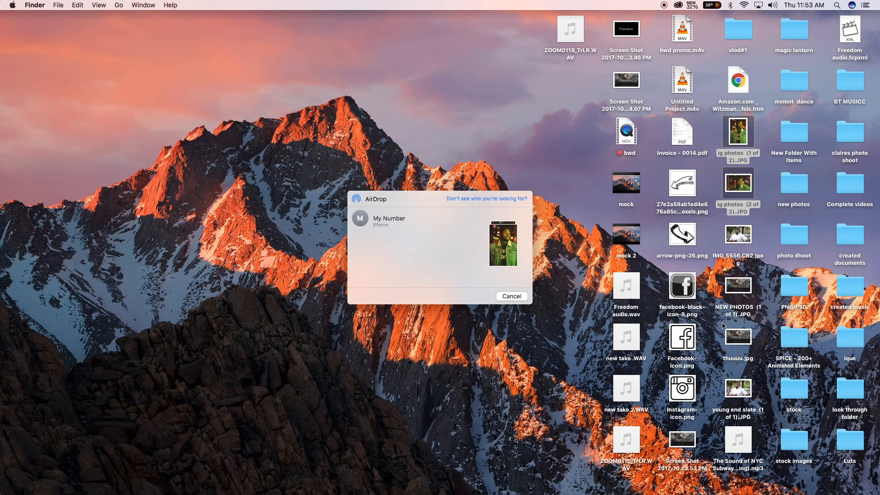
pyautogui.click(361, 219)
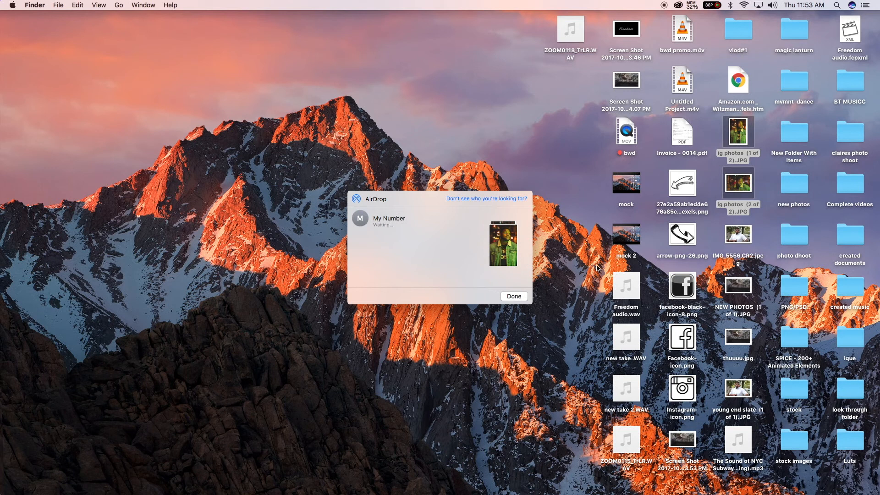